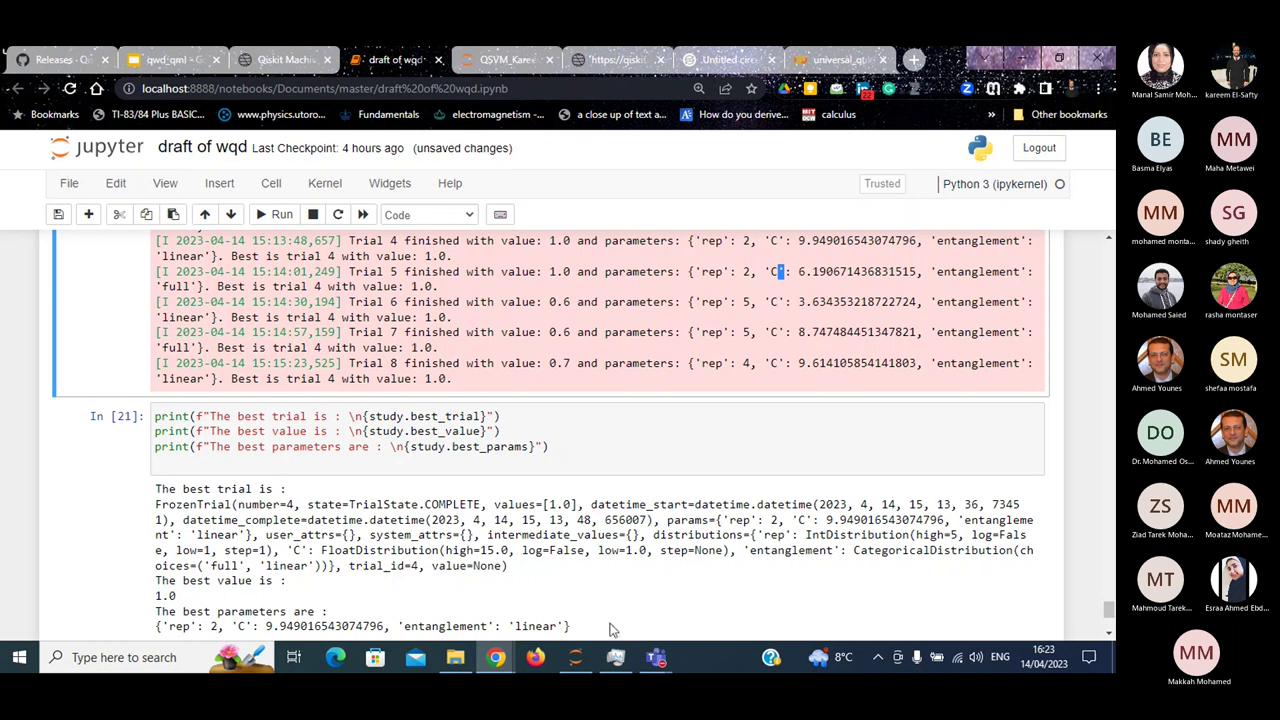
# Switch from the notebook to the untitled circuit in IBM Quantum Composer
pyautogui.moveTo(655, 657)
pyautogui.scroll(5, 1108, 237)
pyautogui.scroll(3, 1108, 237)
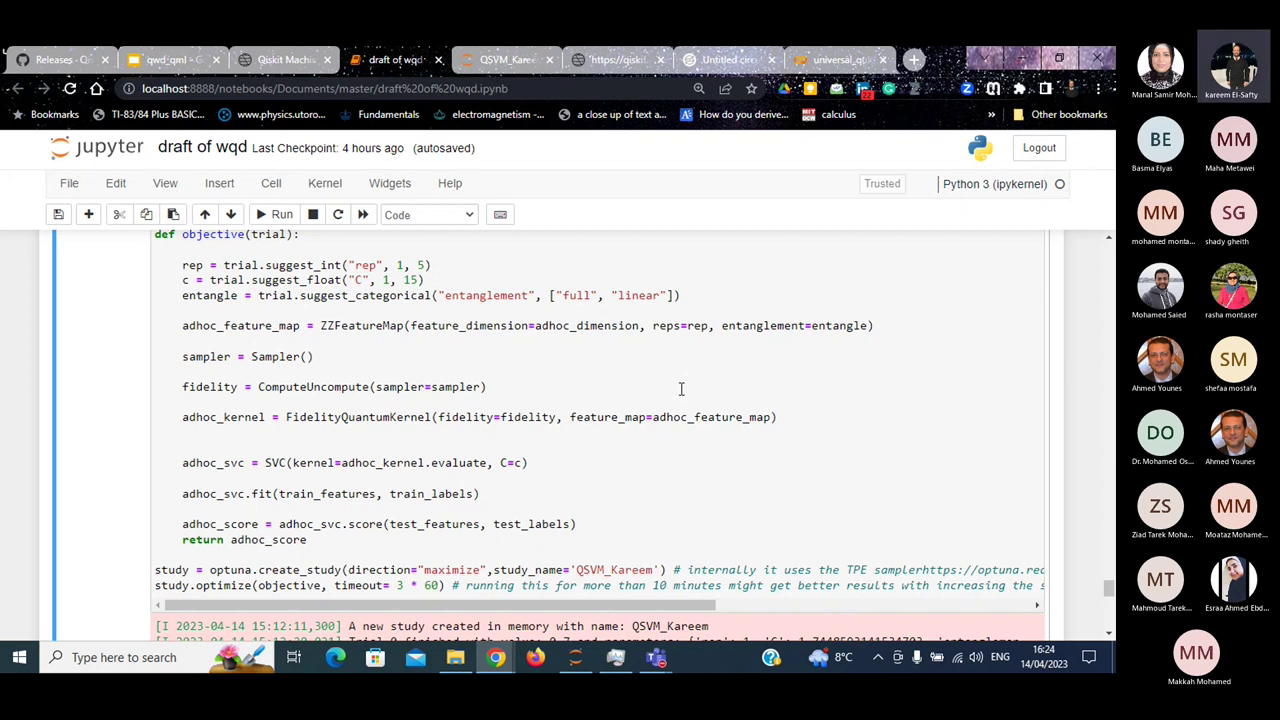
pyautogui.click(623, 59)
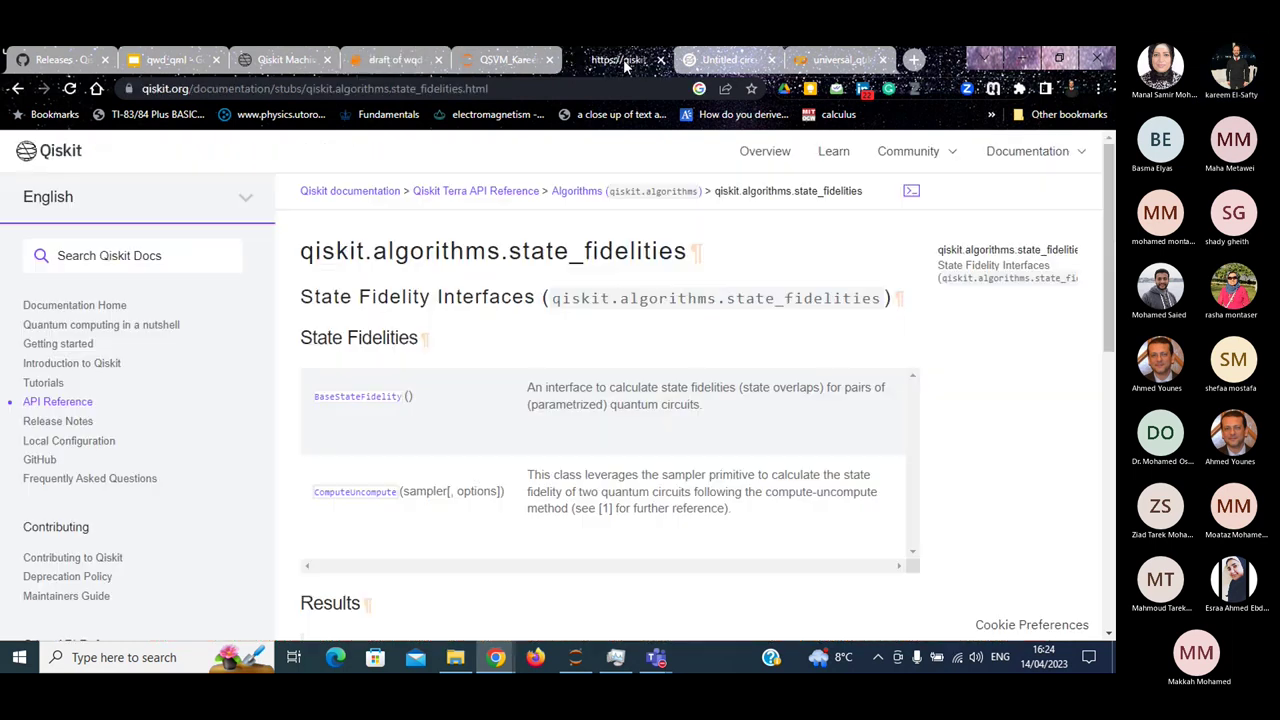
pyautogui.click(725, 59)
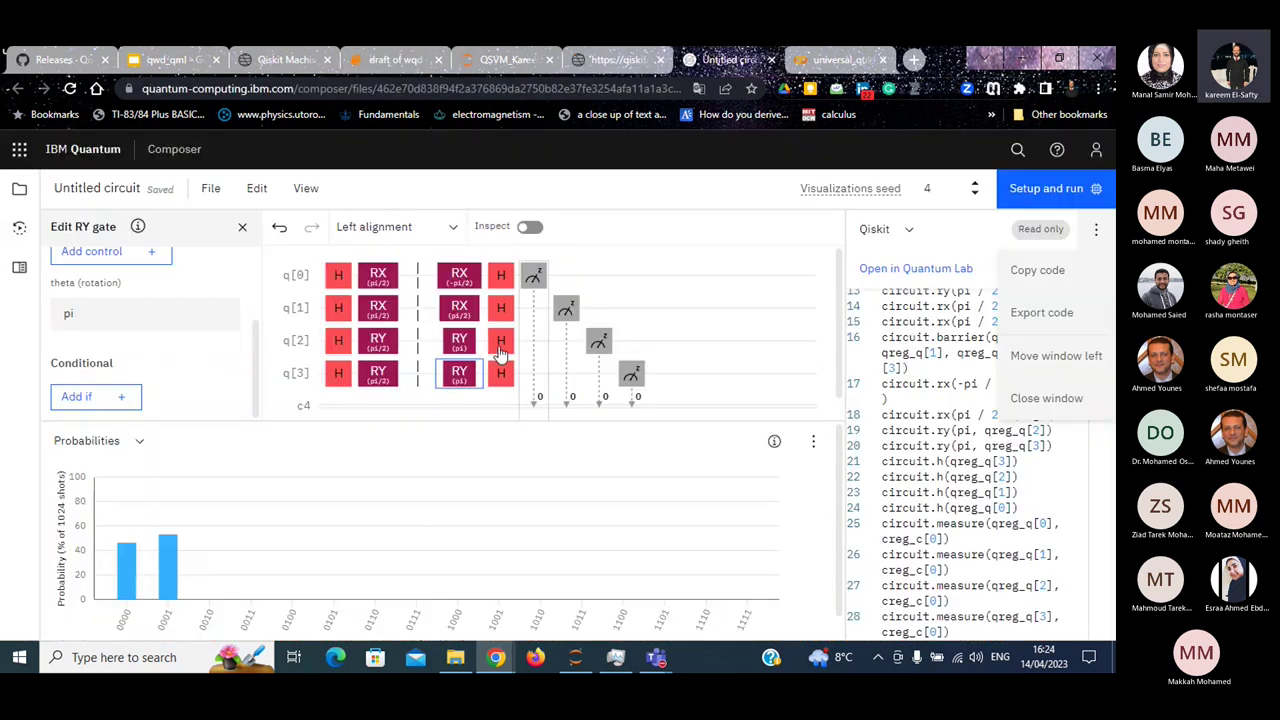
# Hide the Qiskit code window and the Probabilities window so only the circuit editor is shown
pyautogui.click(1096, 229)
pyautogui.click(1096, 229)
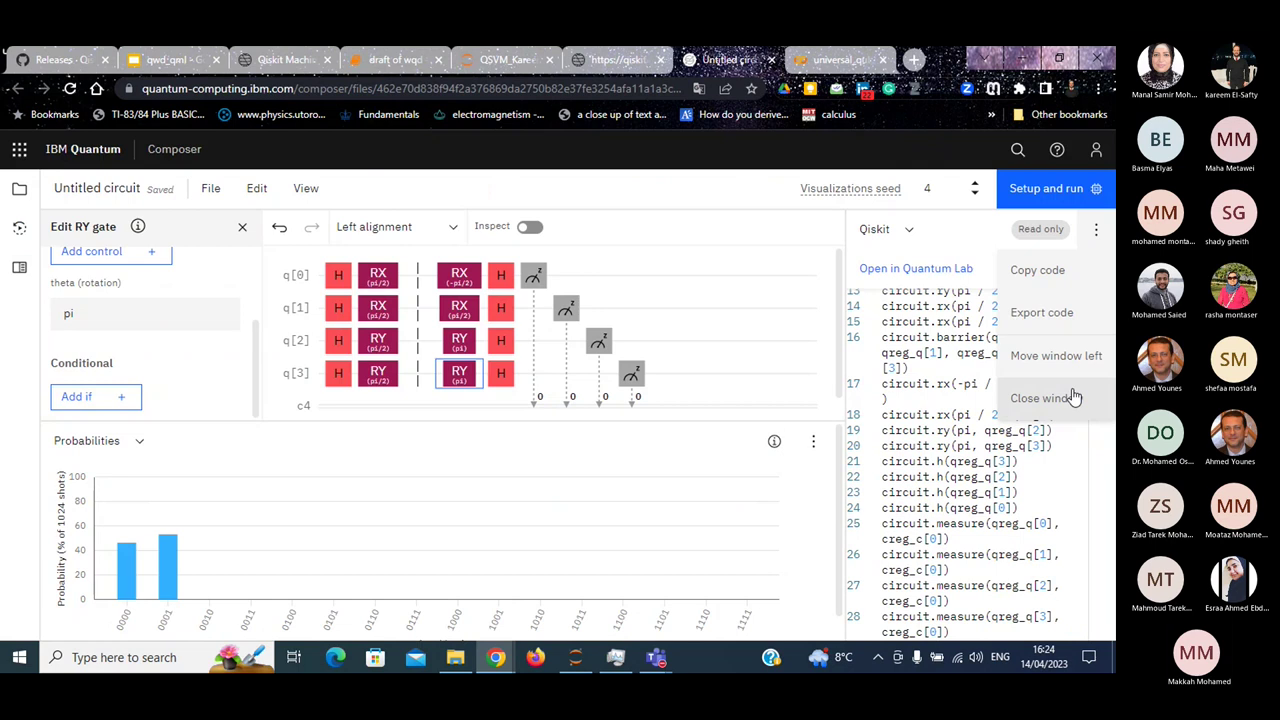
pyautogui.click(1072, 400)
pyautogui.click(1082, 443)
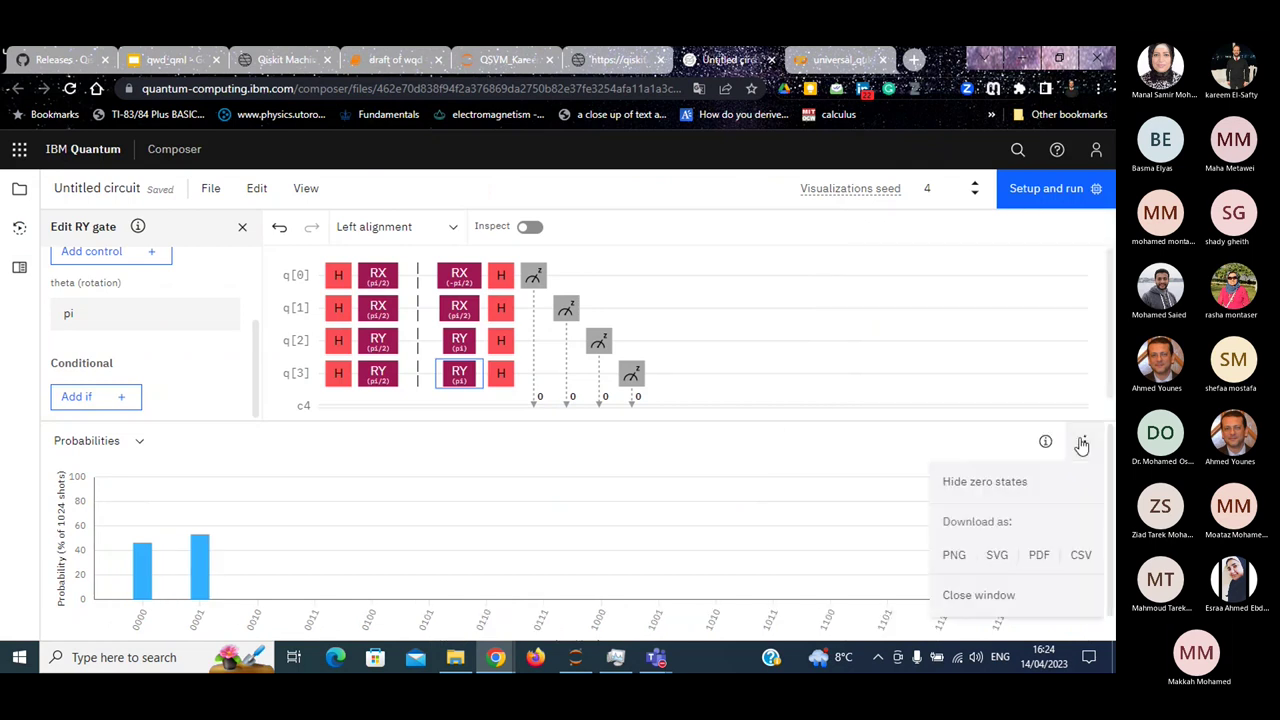
pyautogui.click(1049, 594)
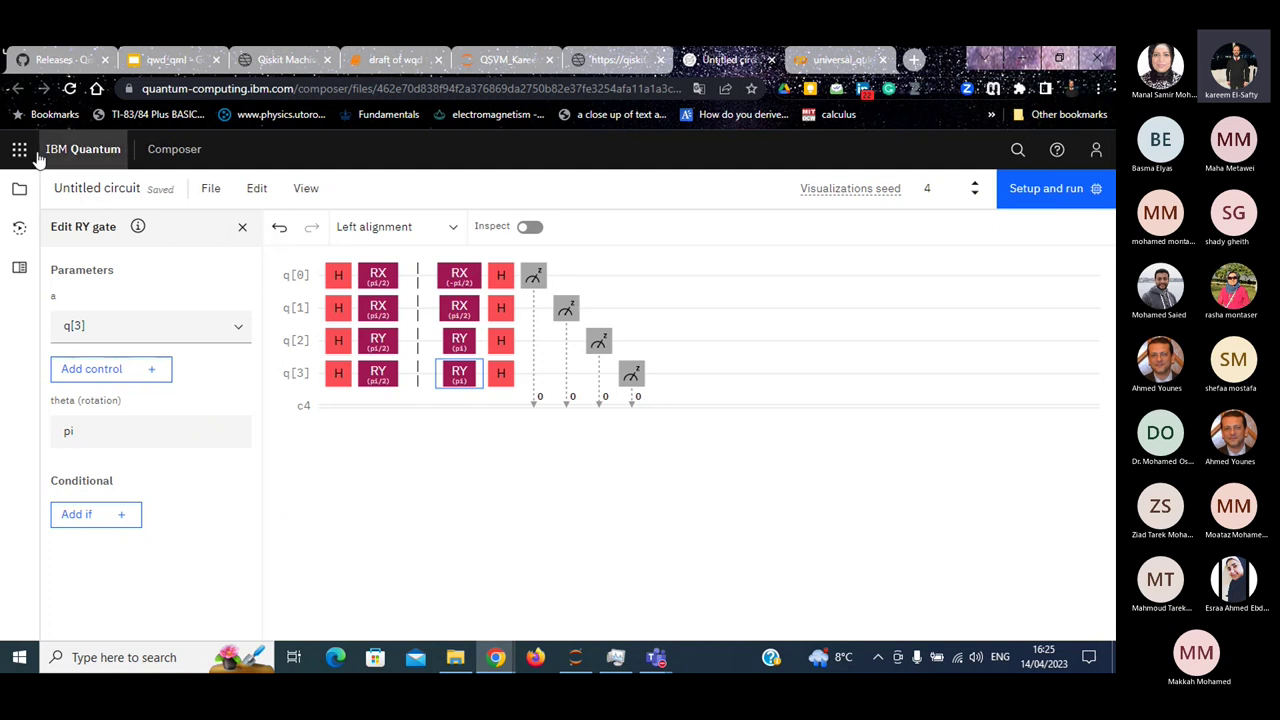
# Create a new circuit with an H gate on q[0] and RX (pi/2) gates on q[1] and q[2]
pyautogui.click(228, 192)
pyautogui.click(244, 240)
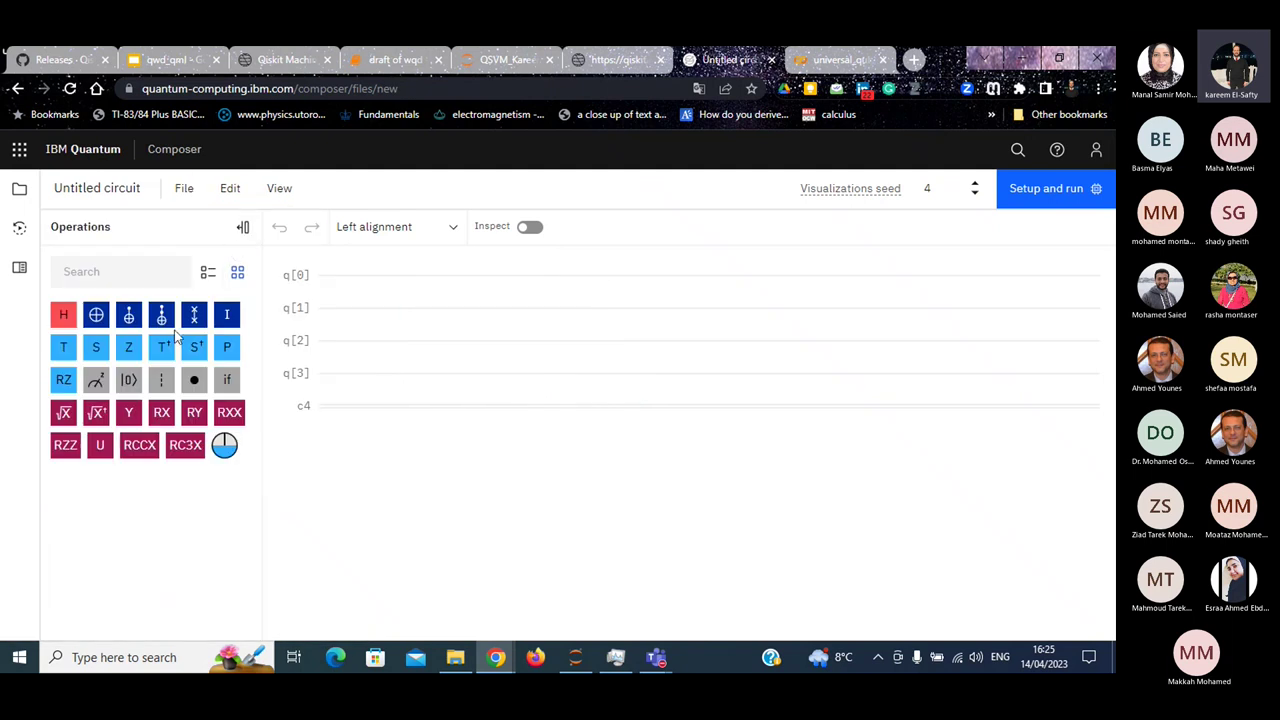
pyautogui.moveTo(63, 315); pyautogui.dragTo(338, 276)
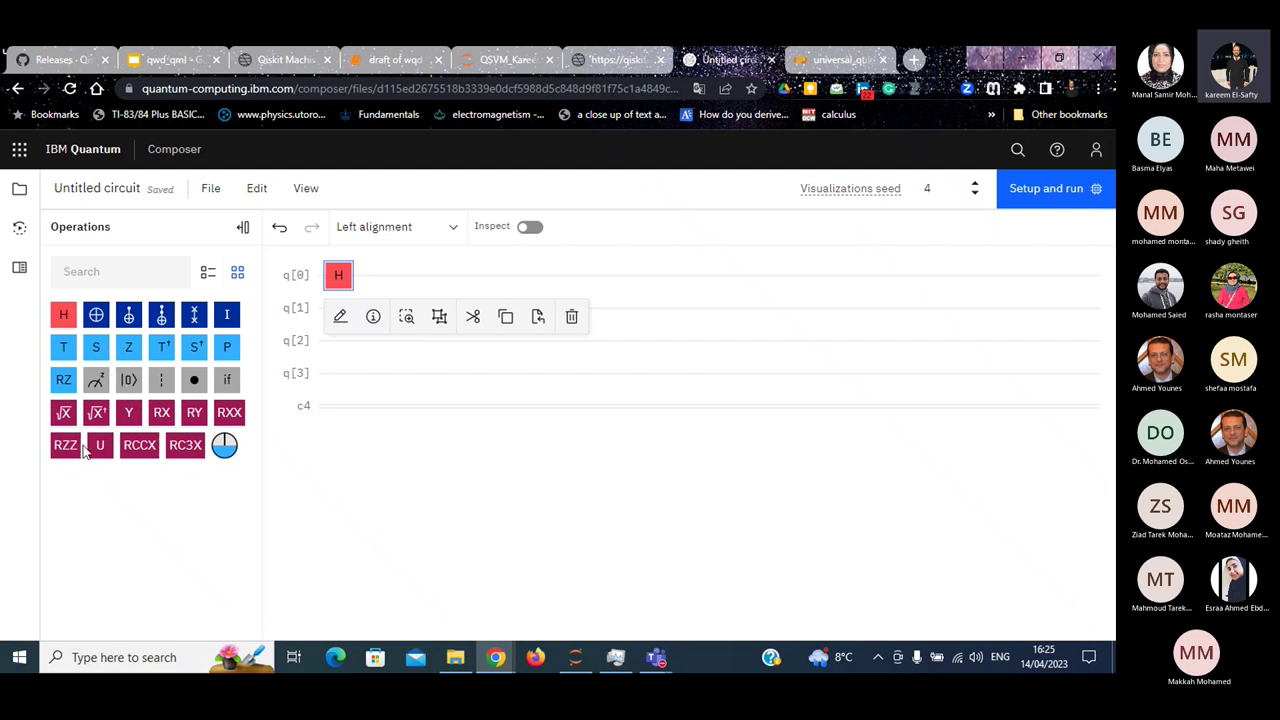
pyautogui.moveTo(161, 414); pyautogui.dragTo(350, 322)
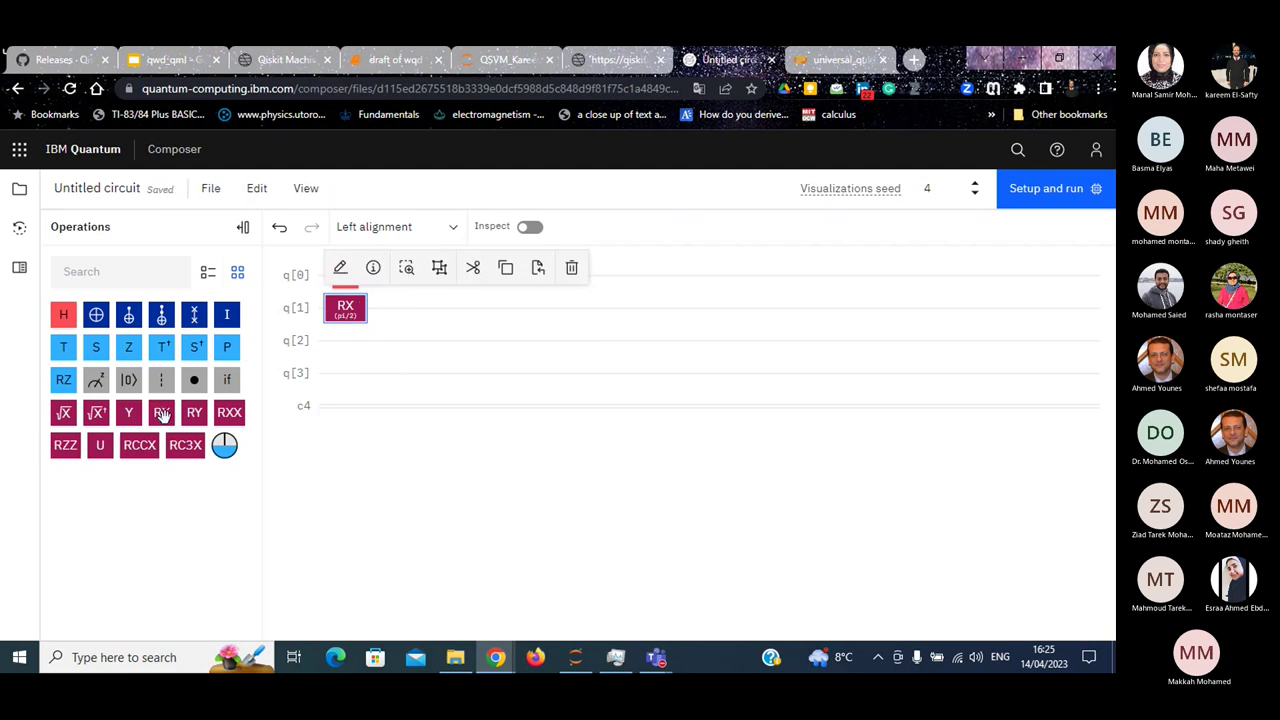
pyautogui.moveTo(360, 307); pyautogui.dragTo(347, 355)
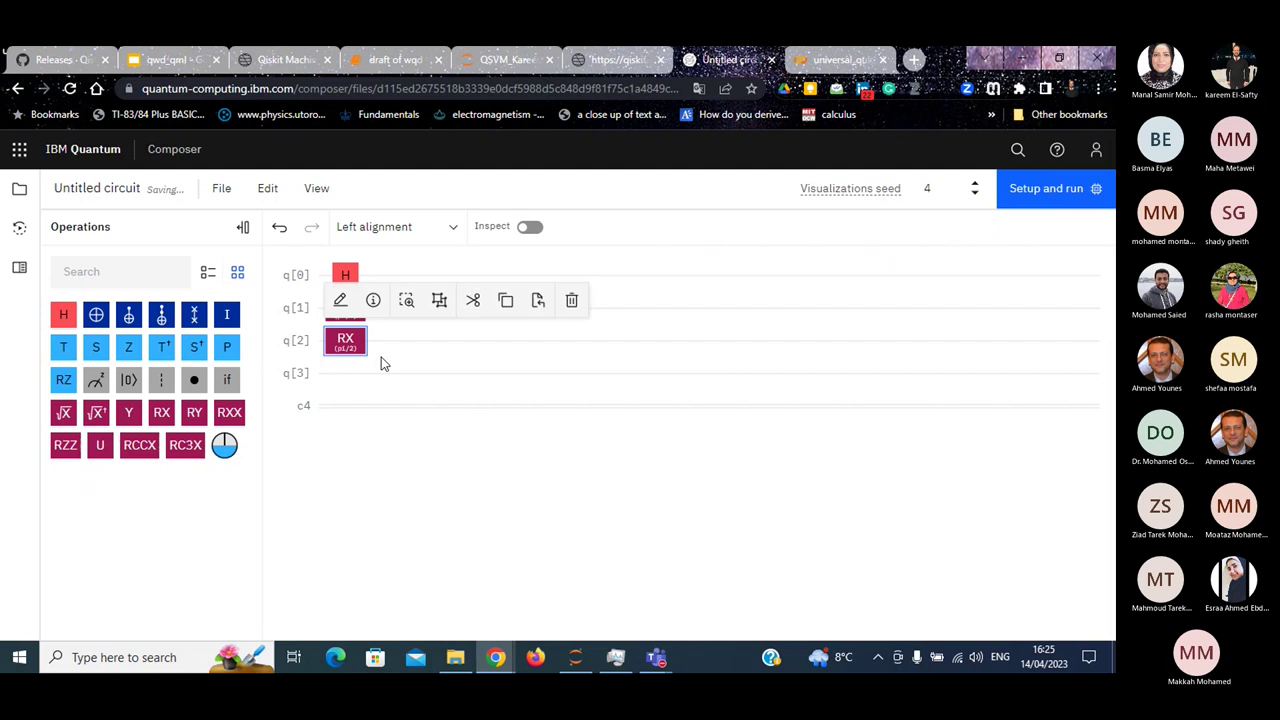
pyautogui.moveTo(168, 308); pyautogui.dragTo(388, 278)
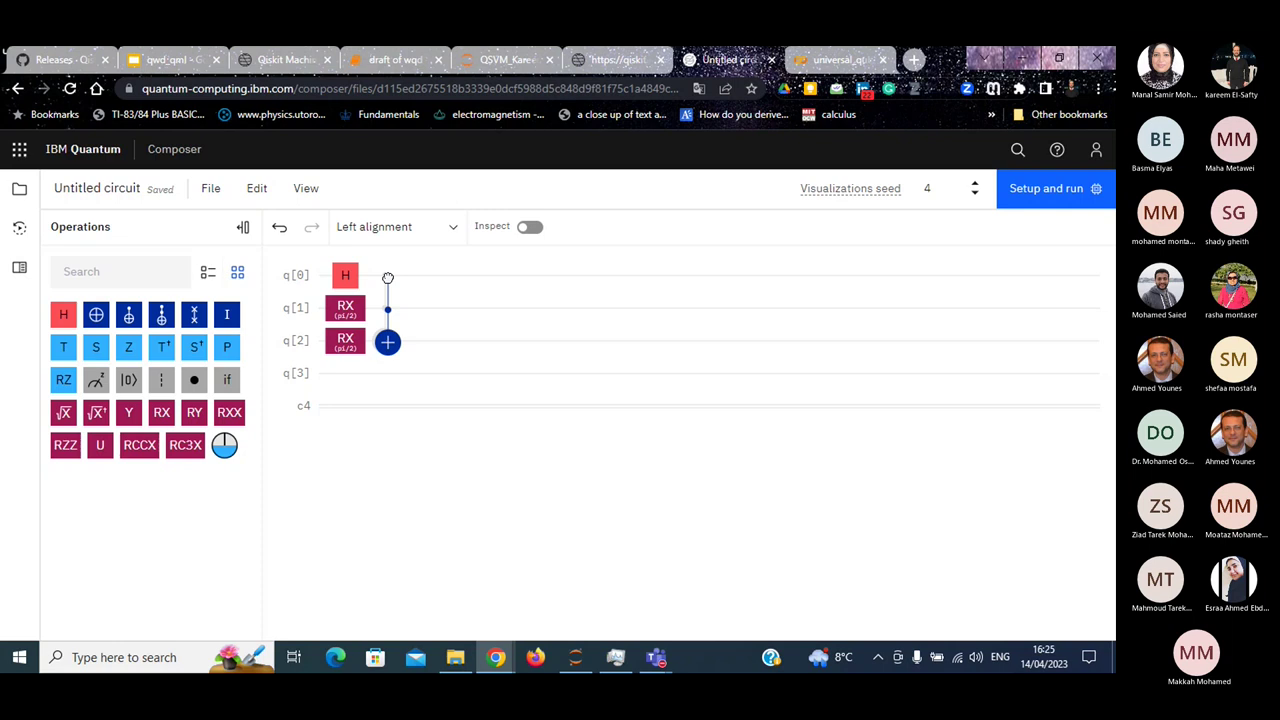
pyautogui.moveTo(388, 278); pyautogui.dragTo(386, 276)
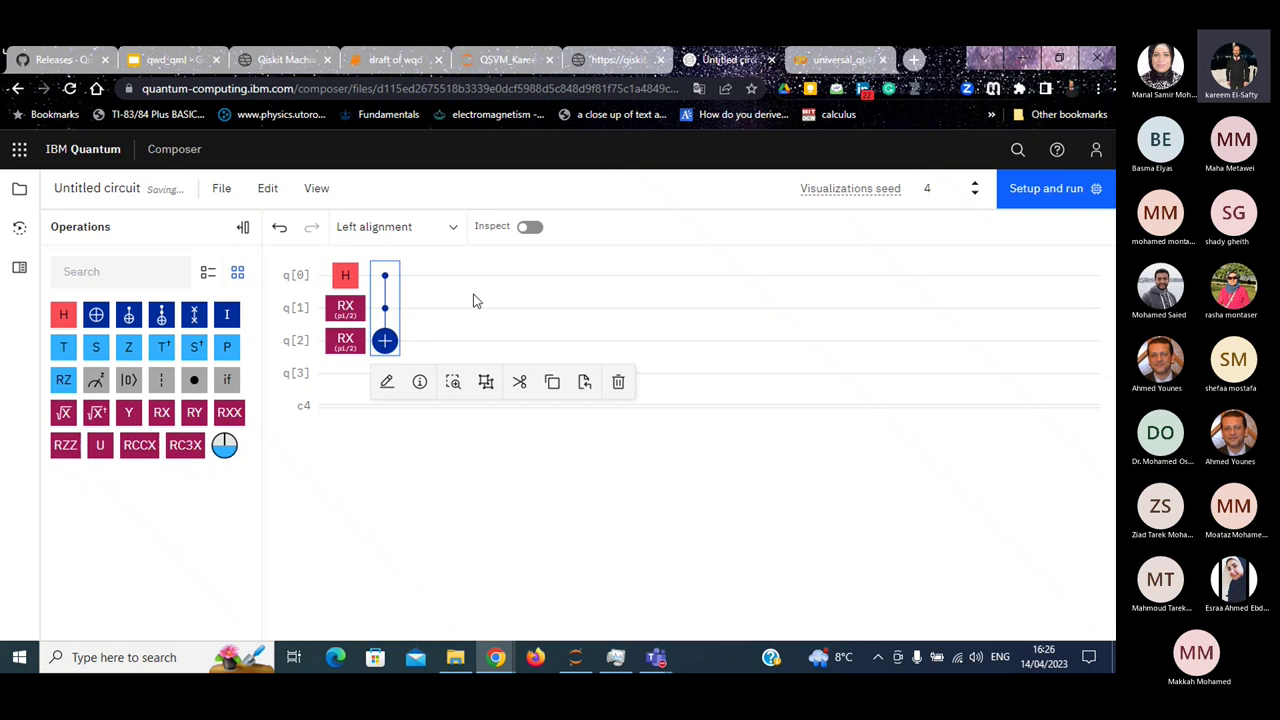
pyautogui.click(388, 288)
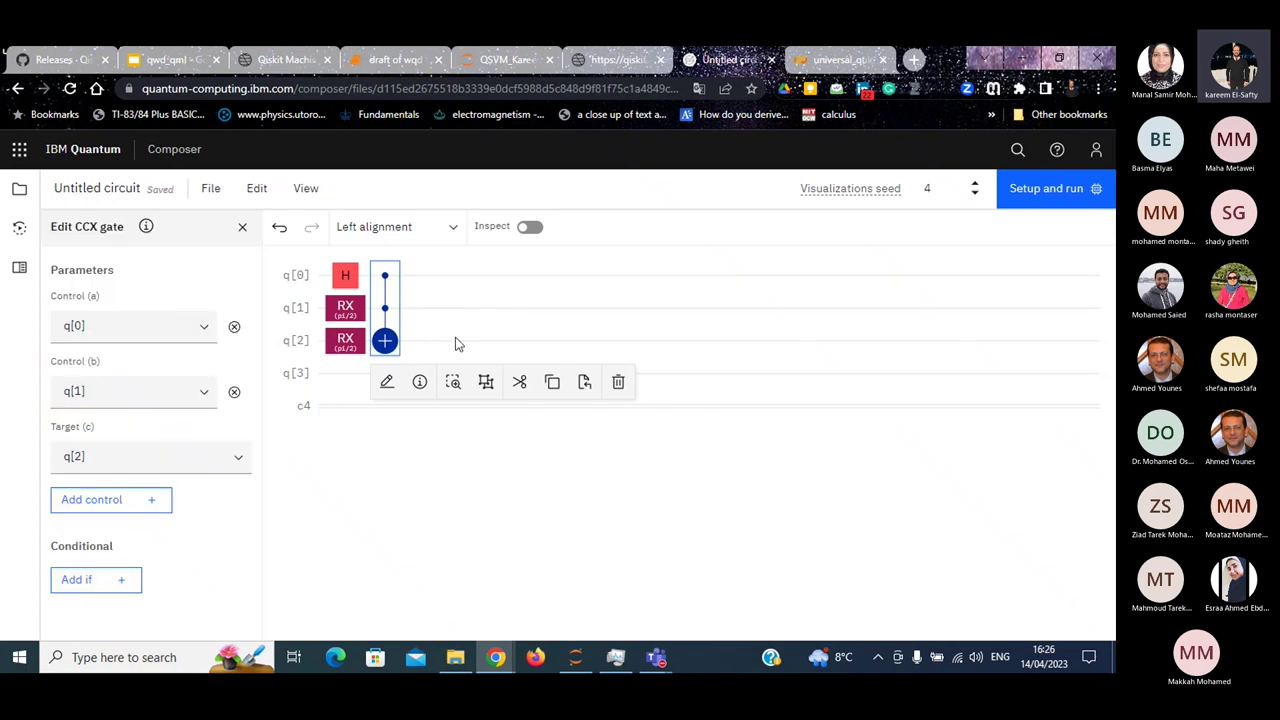
pyautogui.click(619, 384)
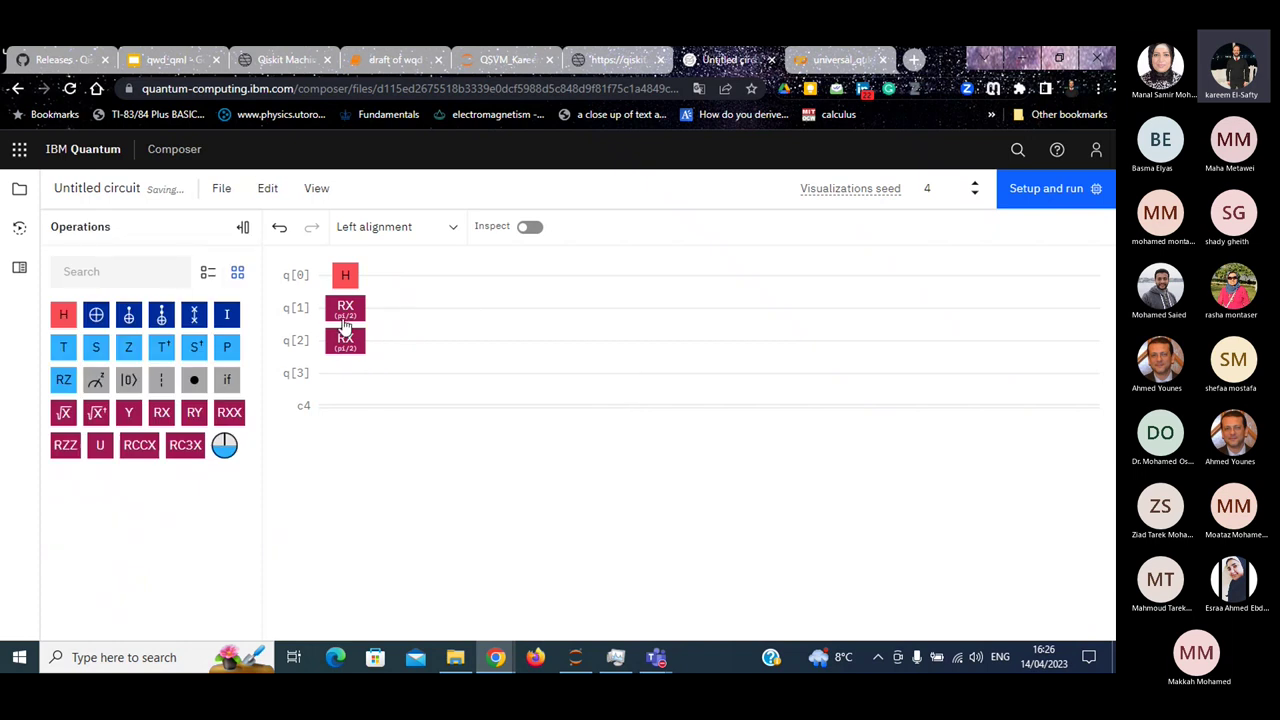
# Place a SWAP gate across q[1] and q[2], after the RX gates
pyautogui.moveTo(194, 315); pyautogui.dragTo(390, 320)
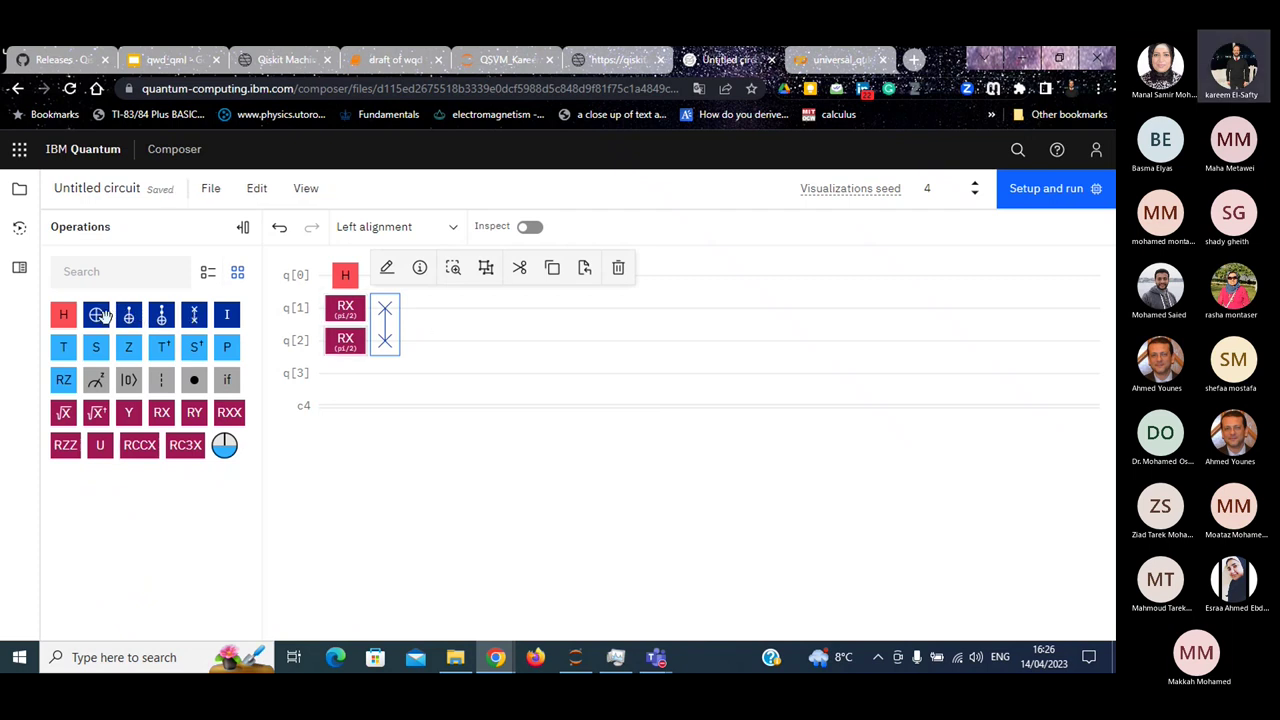
pyautogui.moveTo(96, 315); pyautogui.dragTo(385, 276)
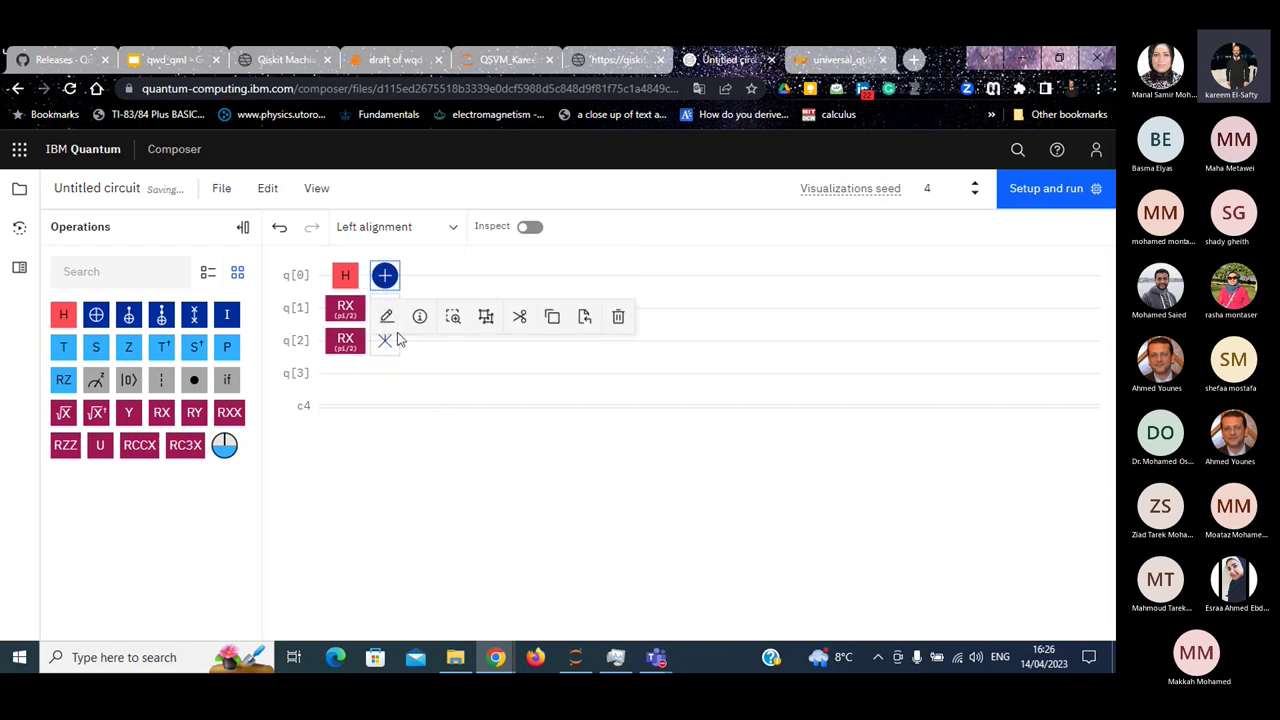
pyautogui.click(617, 317)
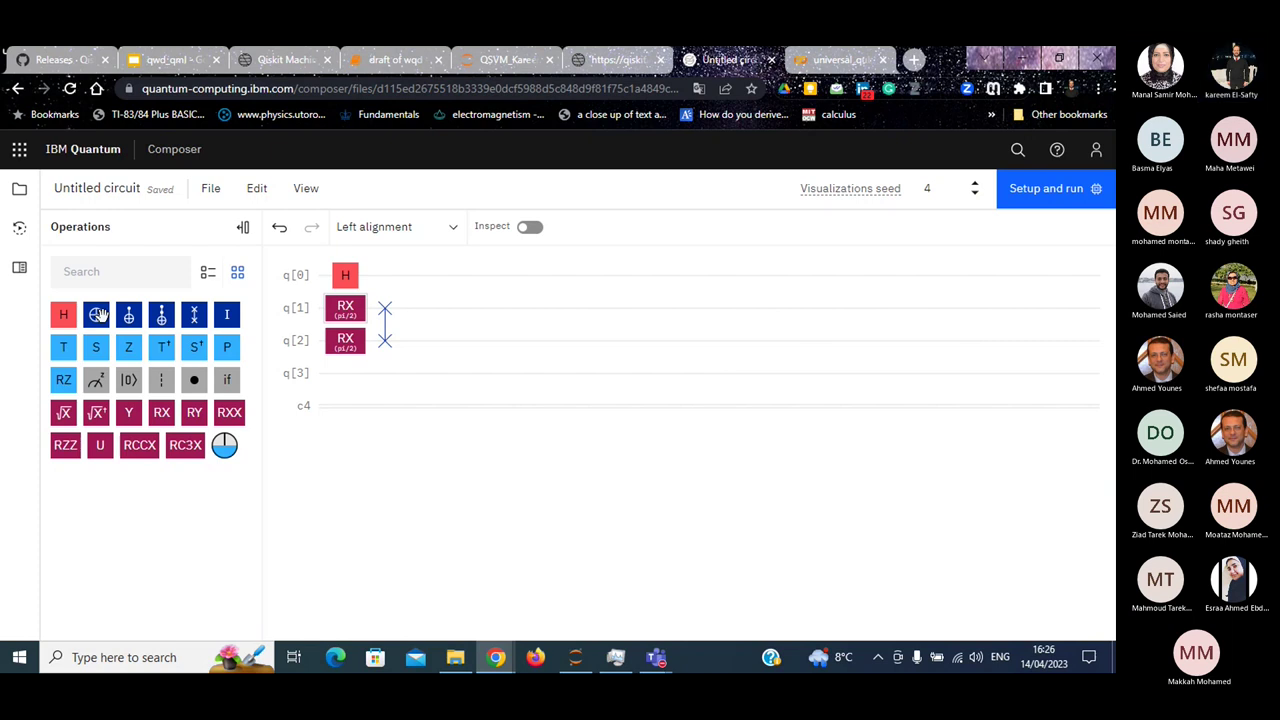
pyautogui.moveTo(98, 316); pyautogui.dragTo(386, 289)
pyautogui.click(472, 508)
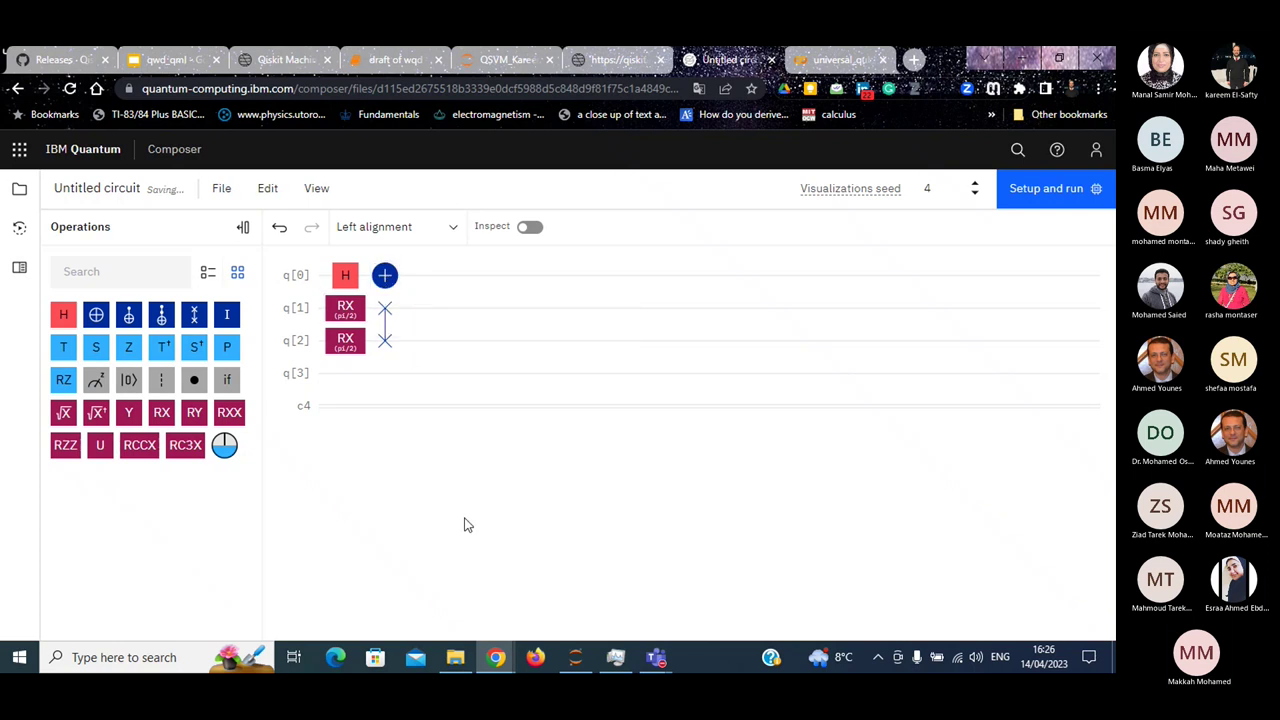
pyautogui.click(386, 300)
pyautogui.click(386, 316)
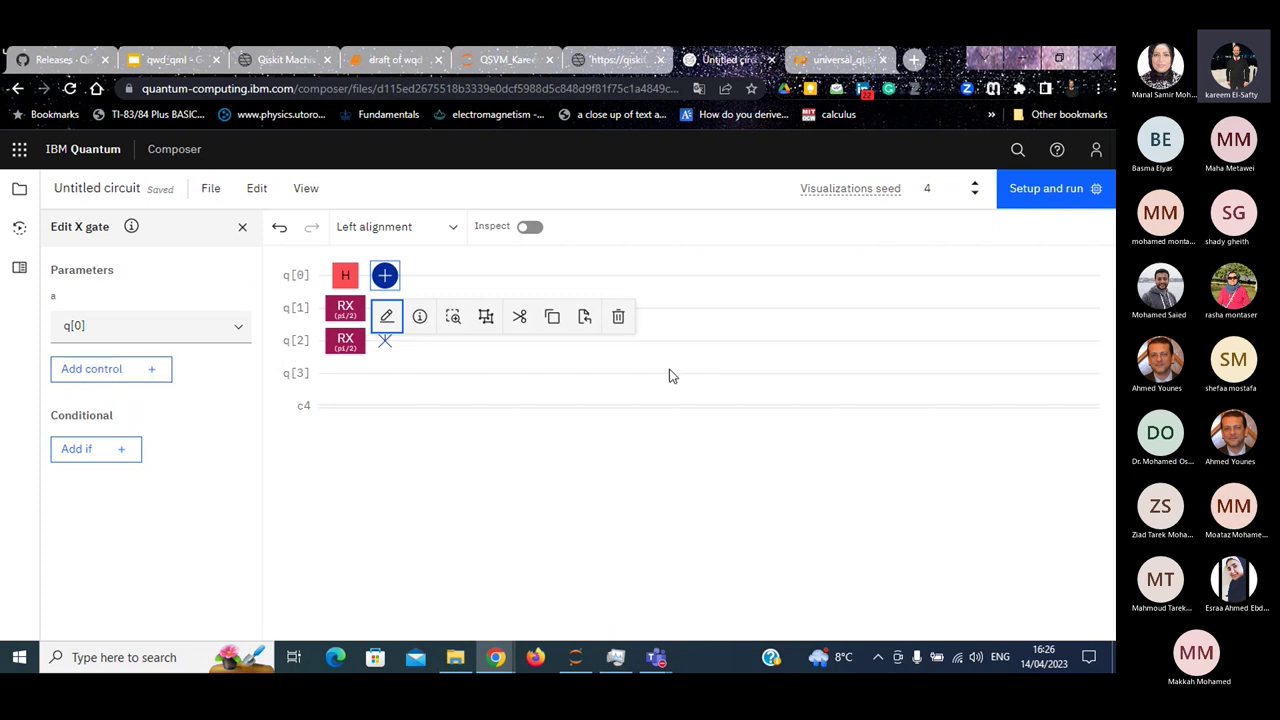
pyautogui.click(618, 317)
# Add a control to the SWAP gate and set its Target (c) to q[0]
pyautogui.click(385, 322)
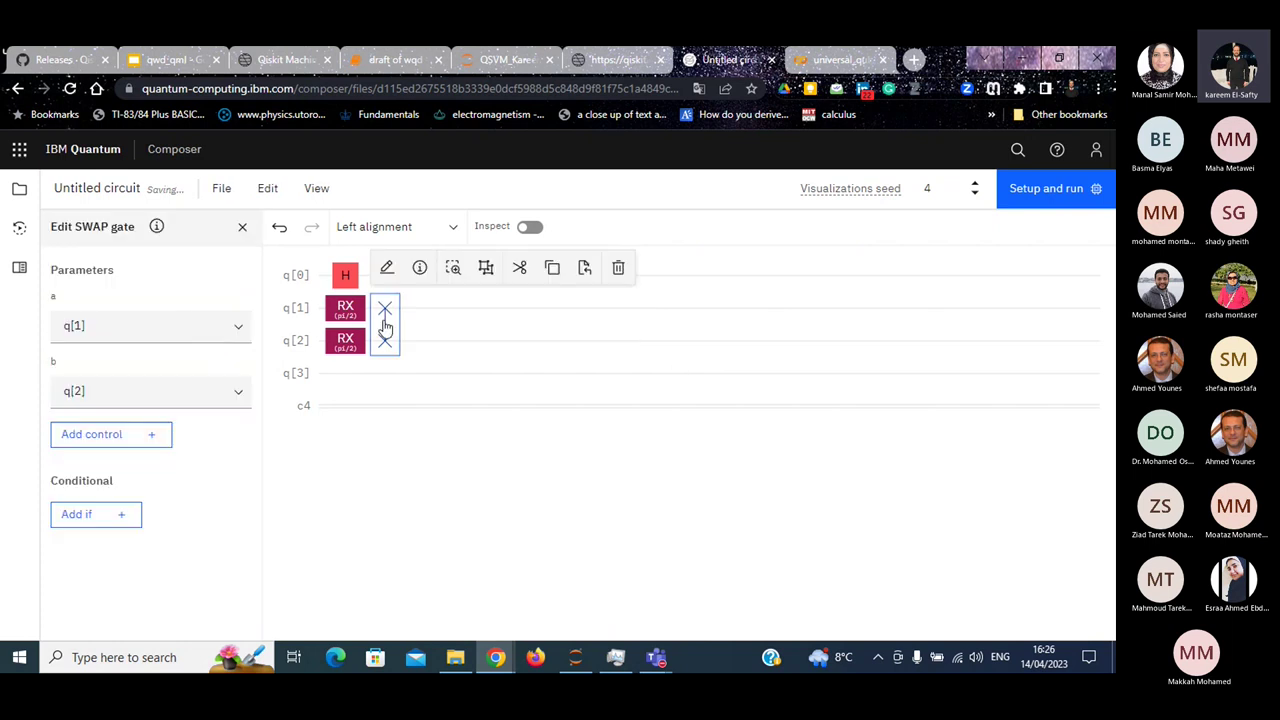
pyautogui.click(127, 438)
pyautogui.click(114, 457)
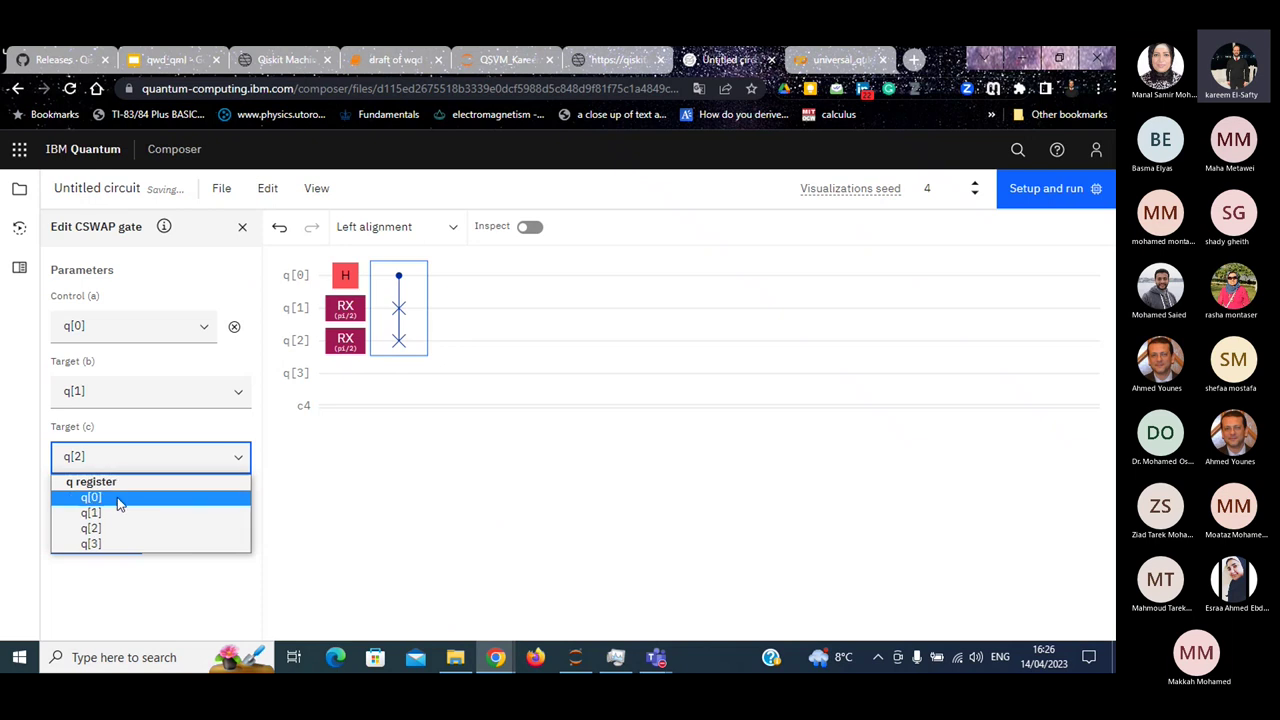
pyautogui.click(124, 495)
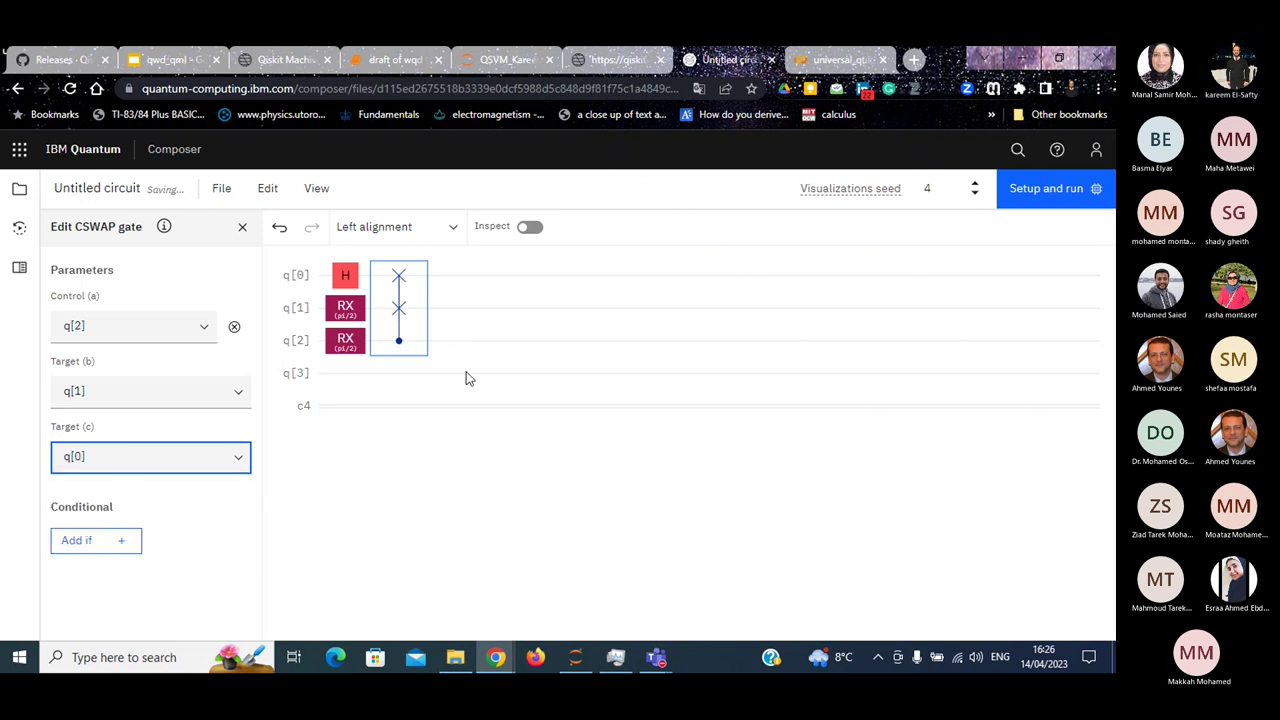
pyautogui.click(175, 327)
pyautogui.click(394, 523)
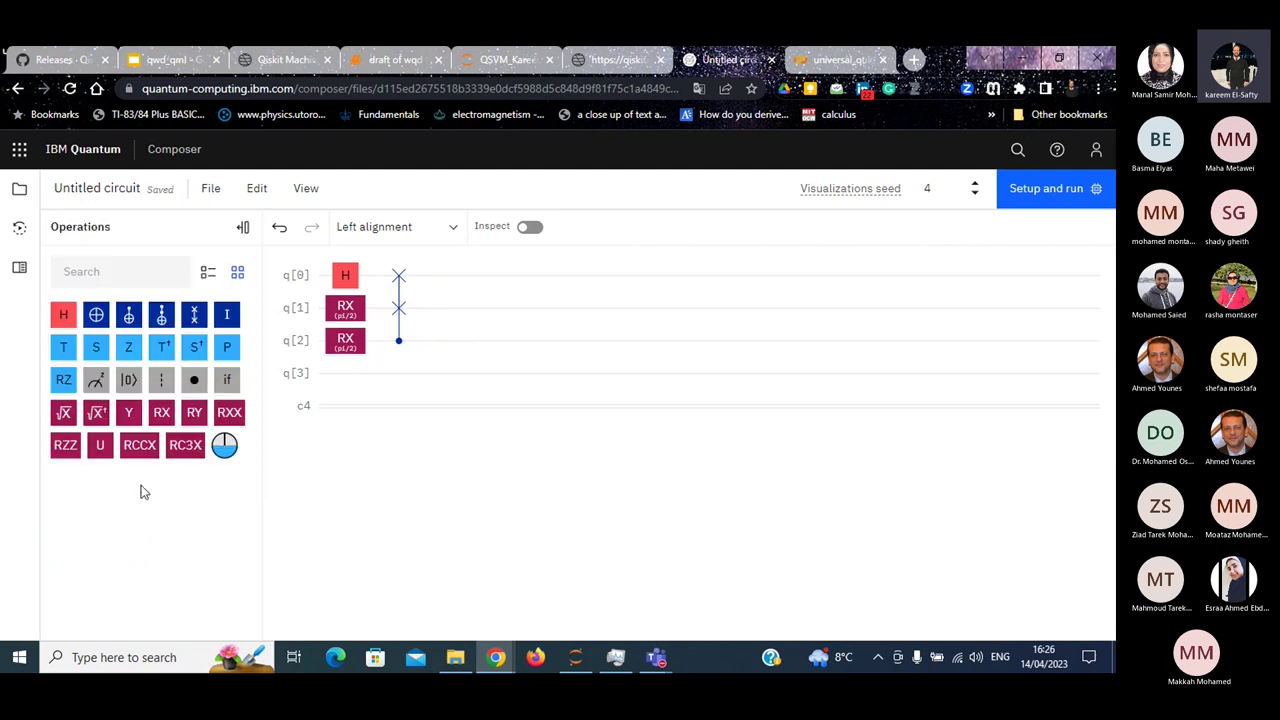
# Set the control qubit of the CSWAP gate to q[0]
pyautogui.click(402, 305)
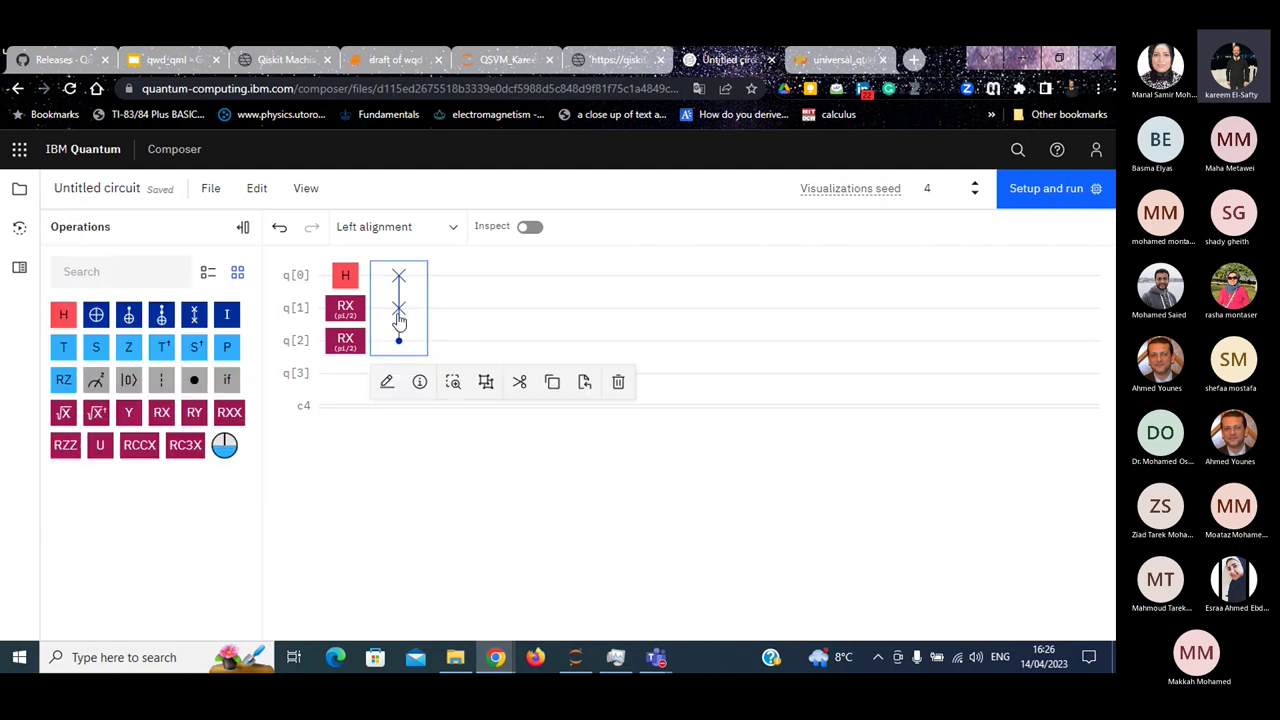
pyautogui.click(388, 382)
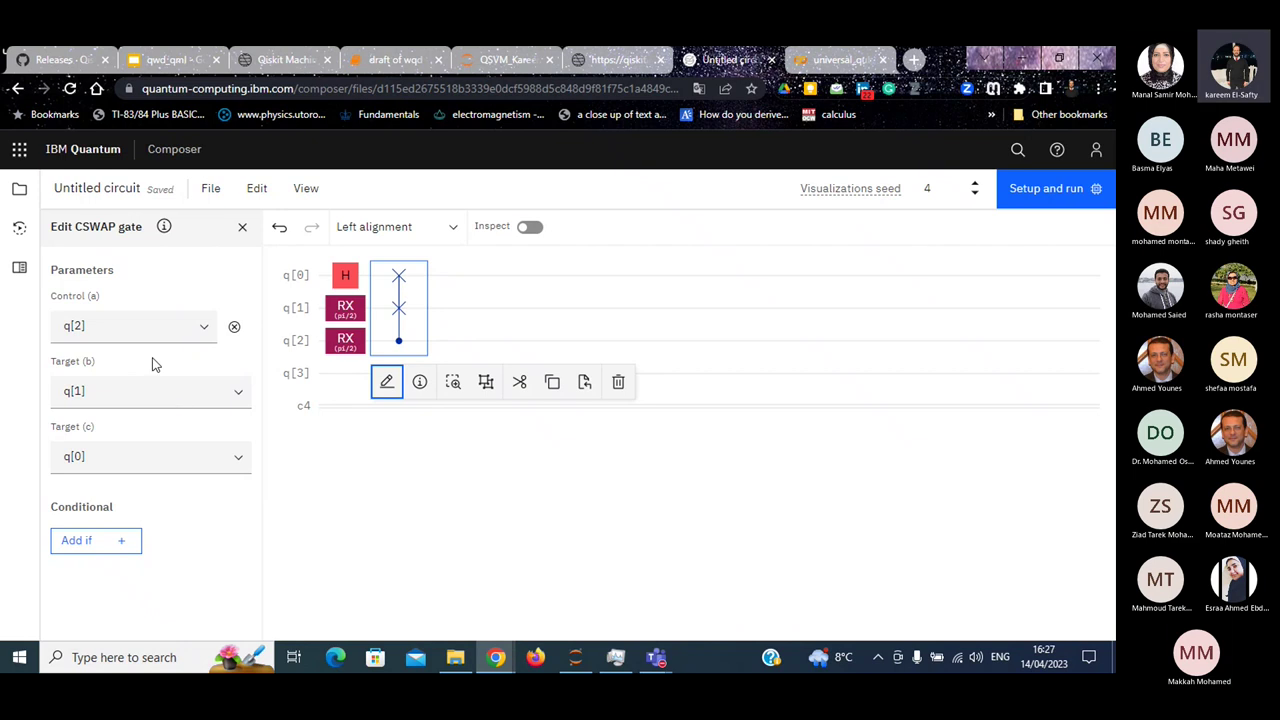
pyautogui.click(129, 330)
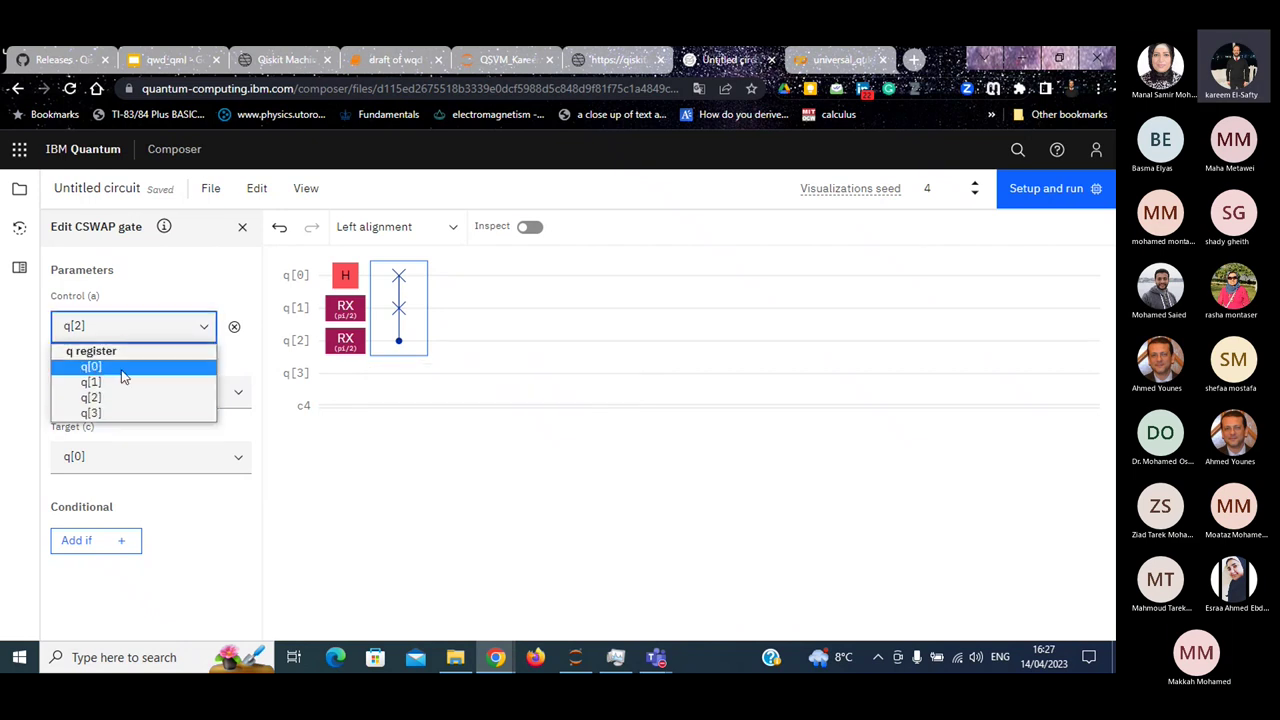
pyautogui.click(122, 368)
pyautogui.click(506, 480)
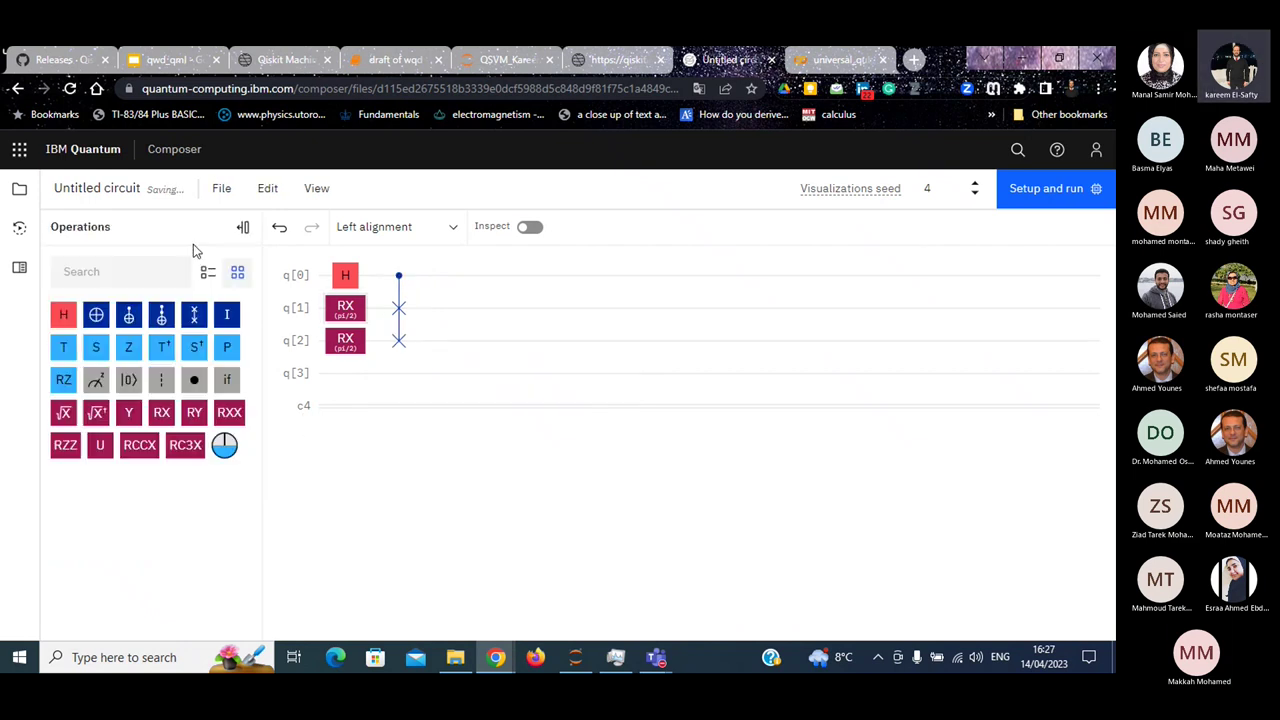
# Place an H gate on q[0] after the CSWAP gate, followed by a measurement of q[0] into classical bit 0
pyautogui.moveTo(63, 312); pyautogui.dragTo(385, 276)
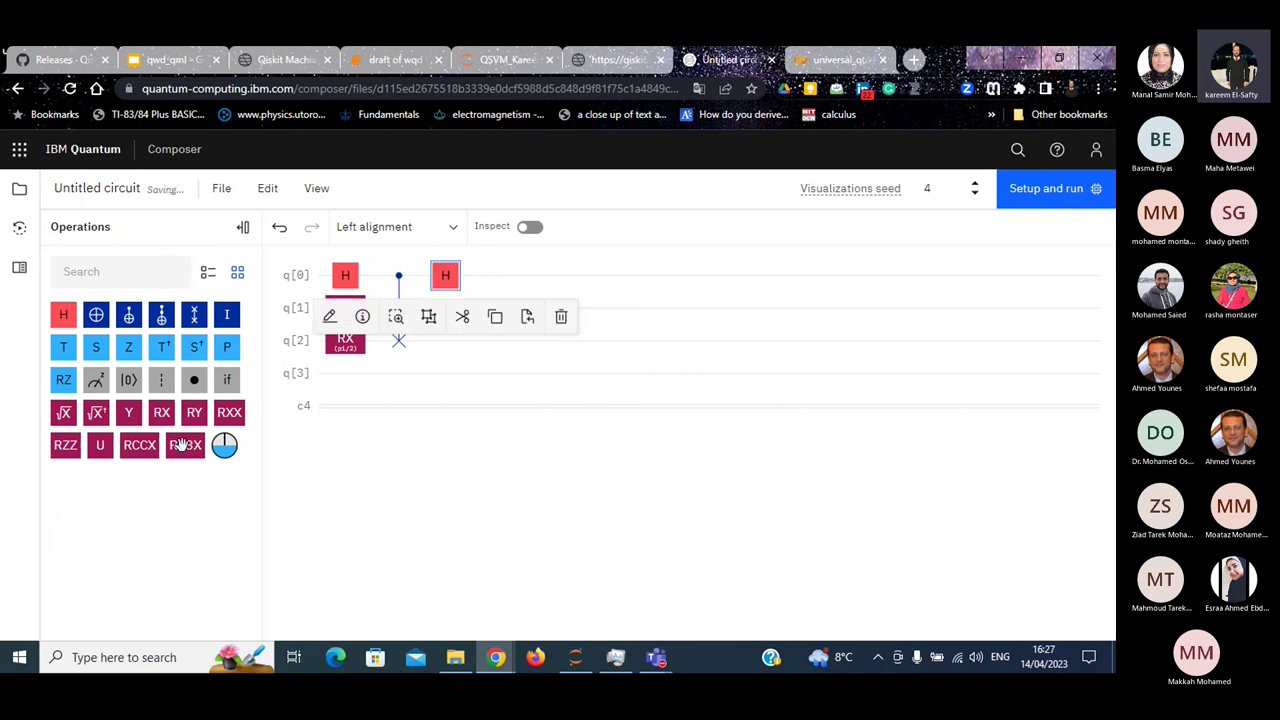
pyautogui.moveTo(96, 379); pyautogui.dragTo(490, 282)
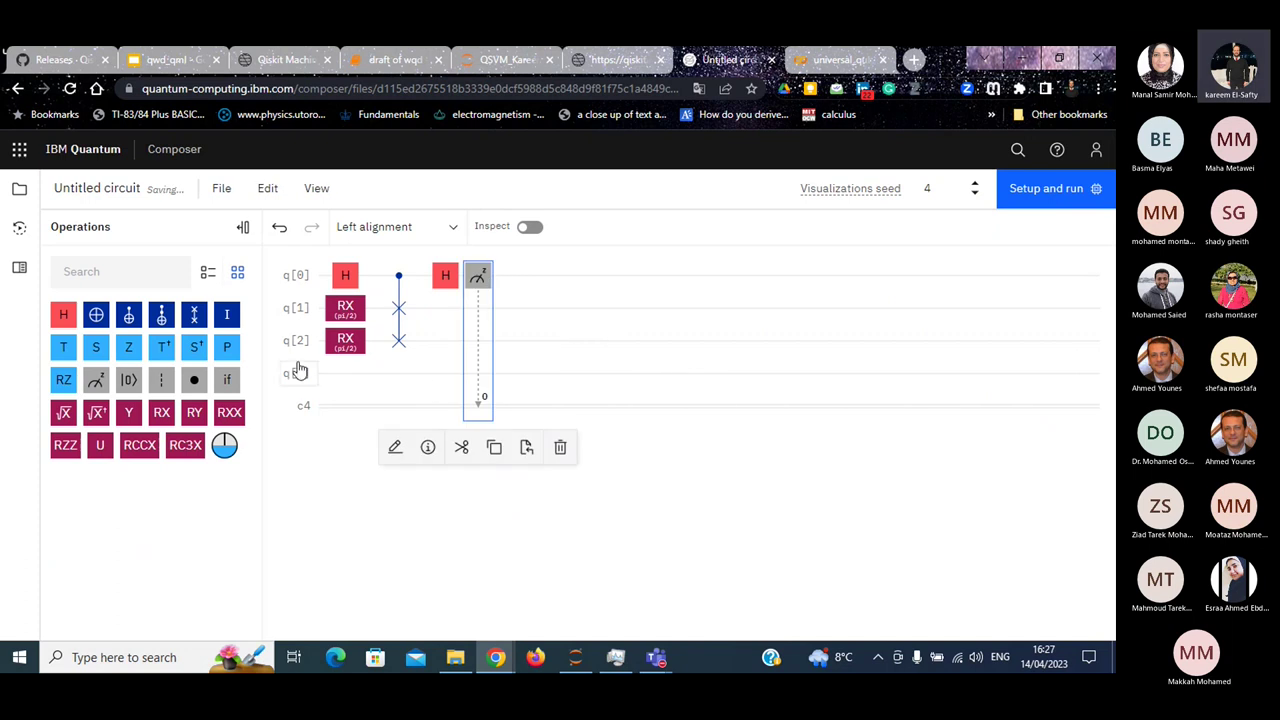
# Check the parameters of the RX gate on q[2]
pyautogui.click(345, 341)
pyautogui.click(345, 341)
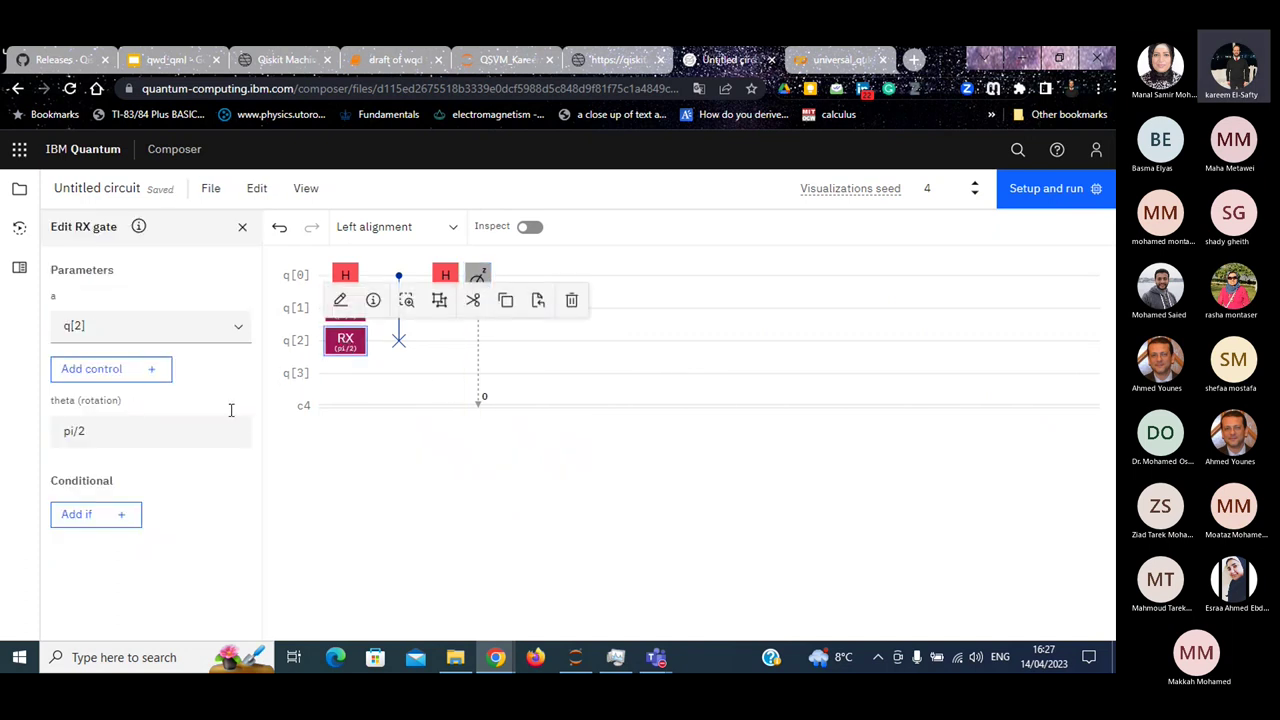
pyautogui.click(402, 492)
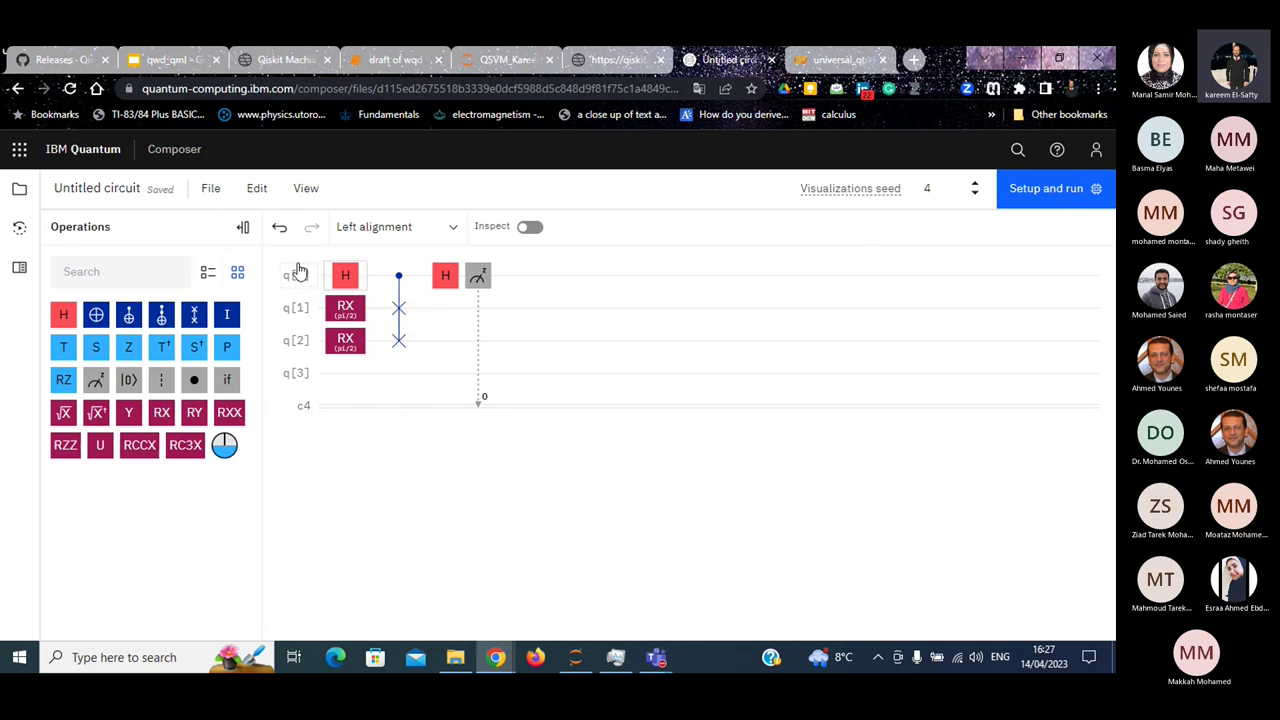
# Turn on Inspect mode, play the circuit through to the measurement, and step back through its operations
pyautogui.click(527, 229)
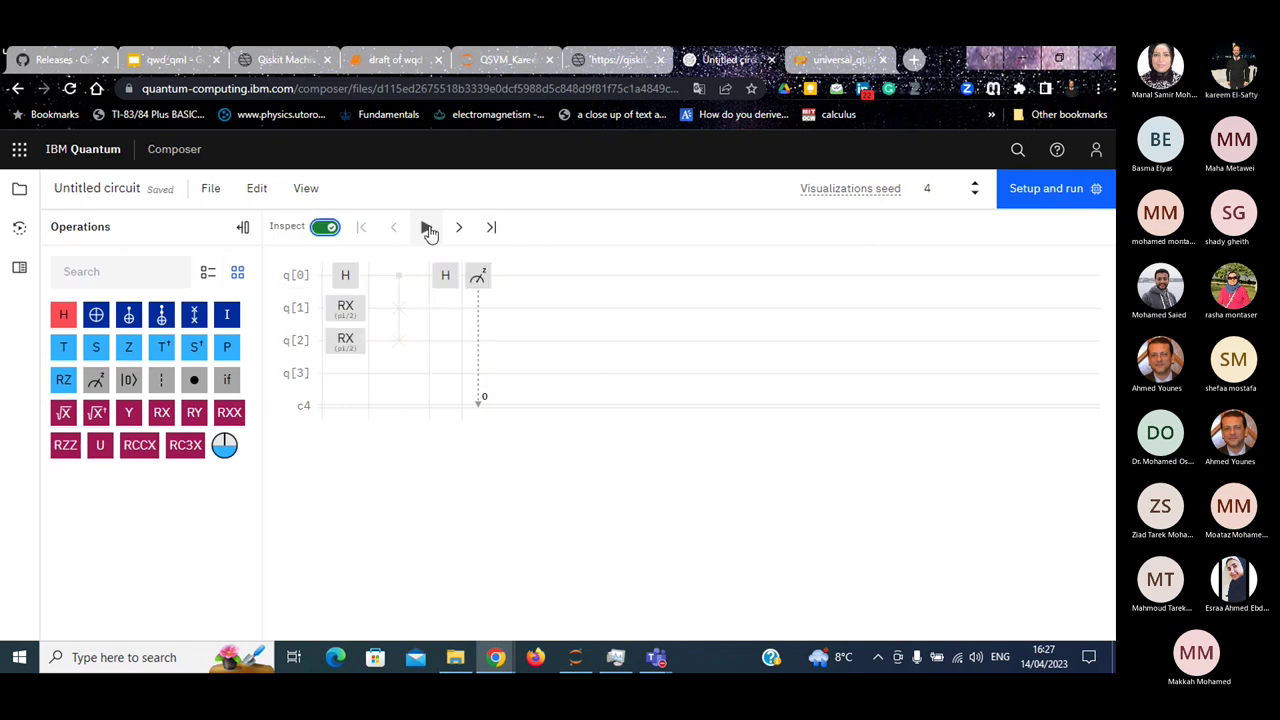
pyautogui.click(427, 229)
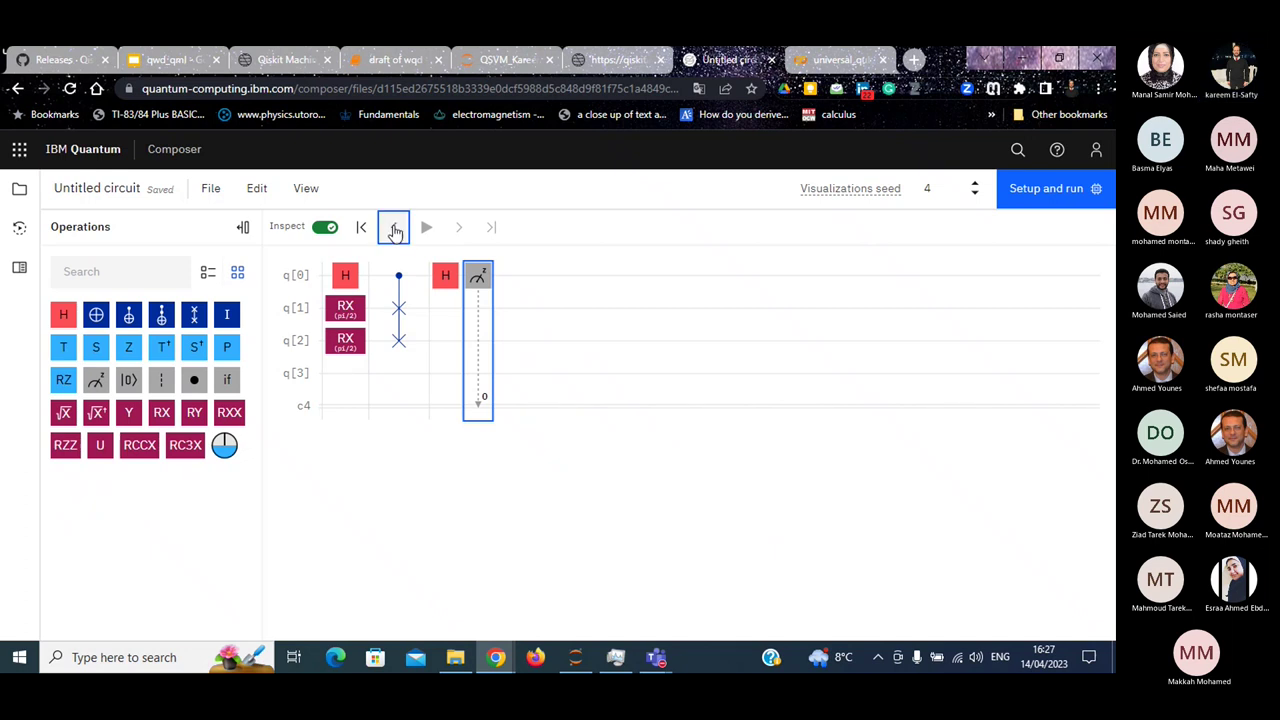
pyautogui.click(394, 228)
pyautogui.click(394, 228)
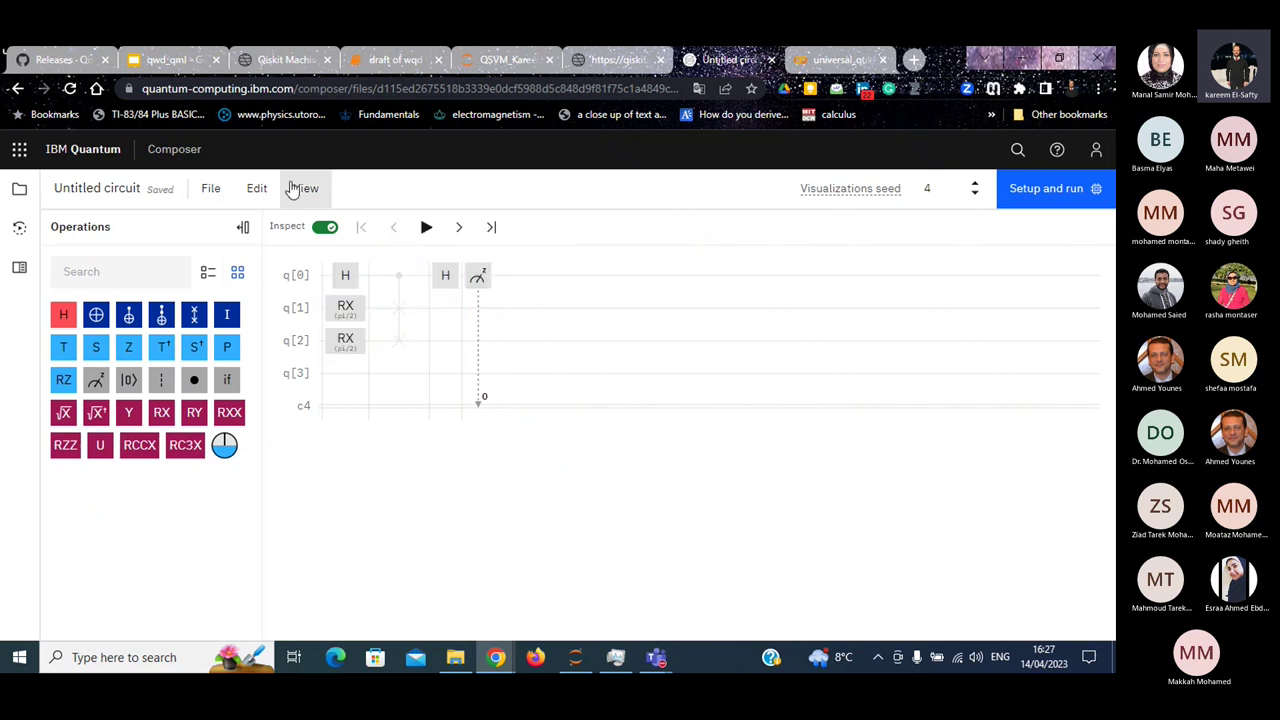
# Show the Probabilities panel and advance the circuit inspection through the first column of H and RX gates
pyautogui.click(303, 189)
pyautogui.moveTo(384, 293)
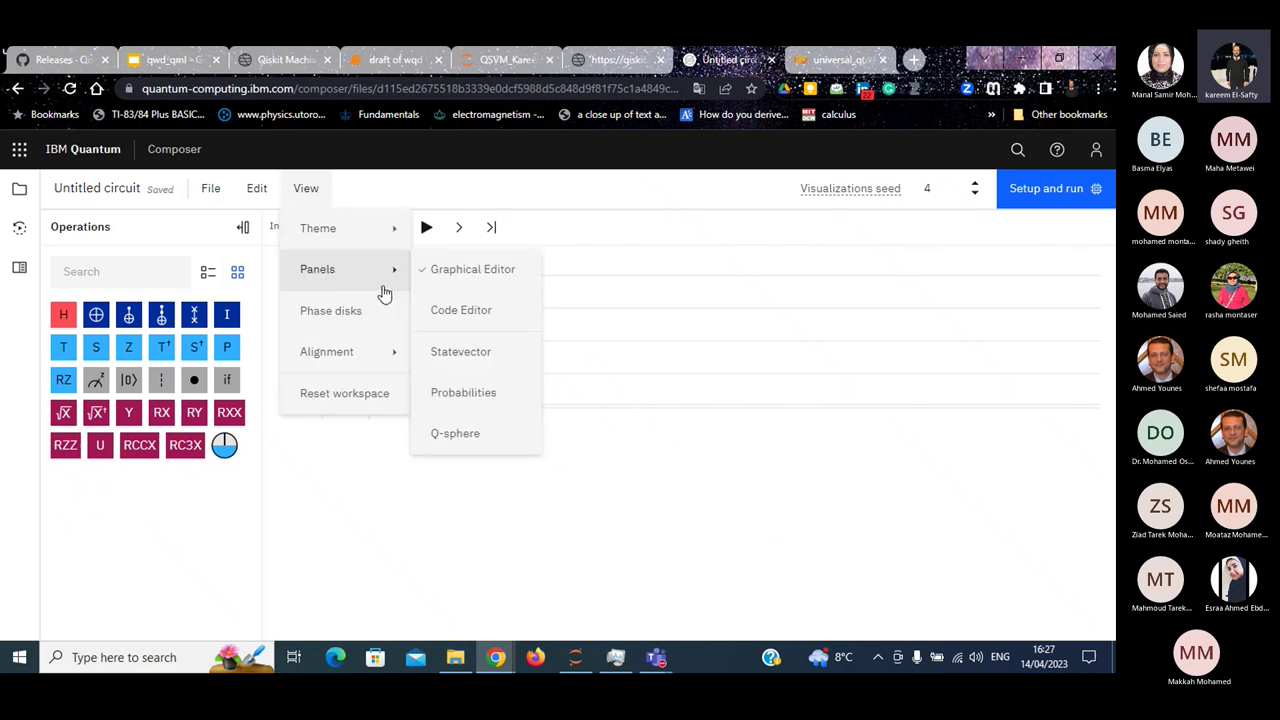
pyautogui.click(468, 390)
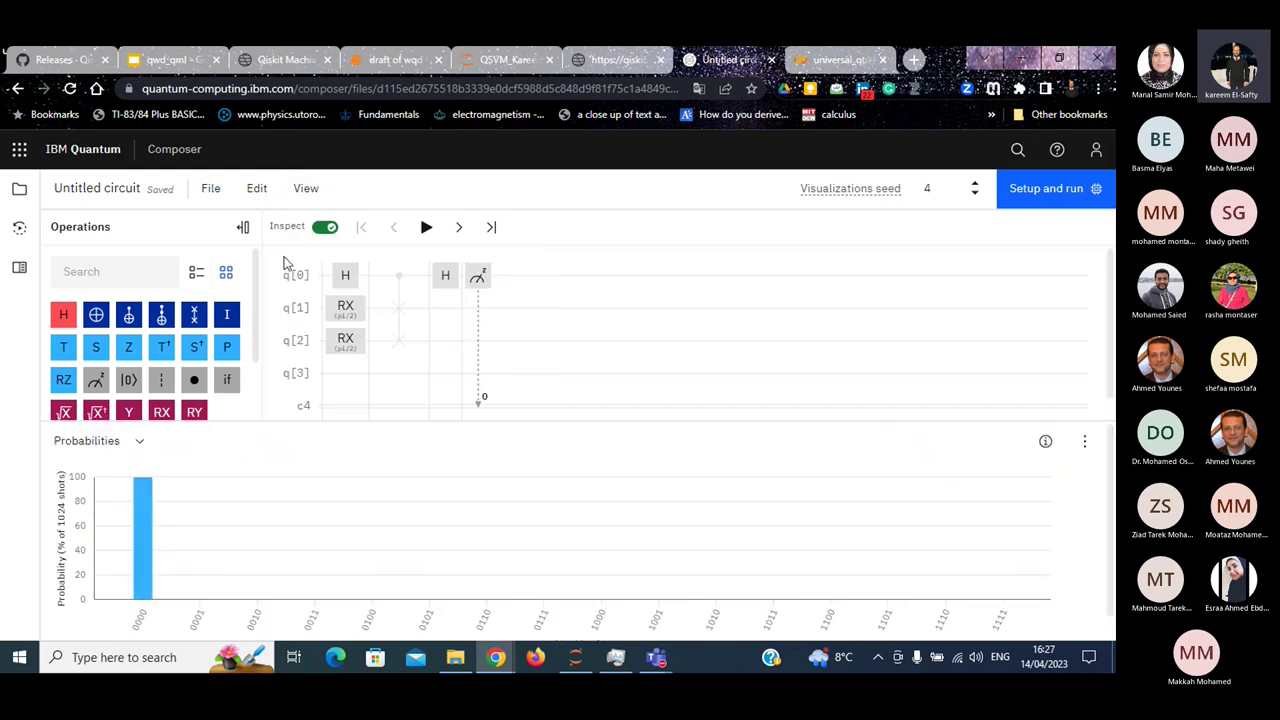
pyautogui.click(456, 232)
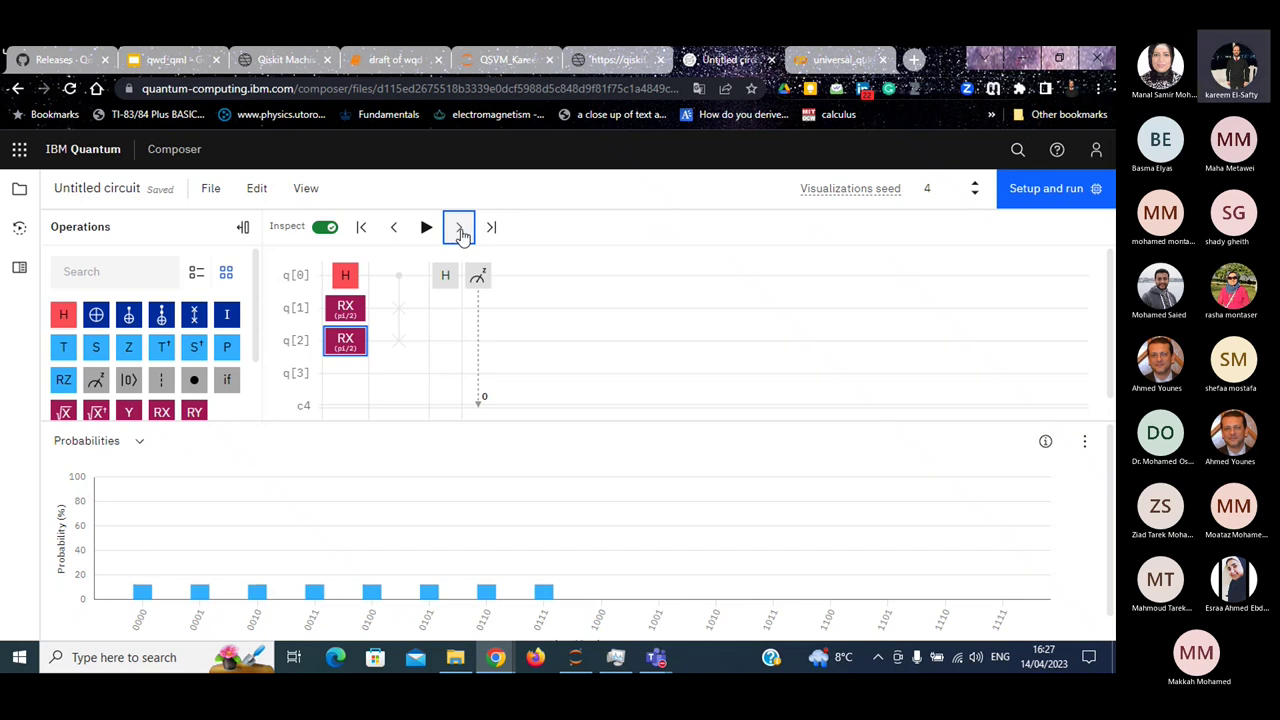
# Turn off Inspect mode and delete the unused qubit q[3] from the circuit
pyautogui.click(298, 372)
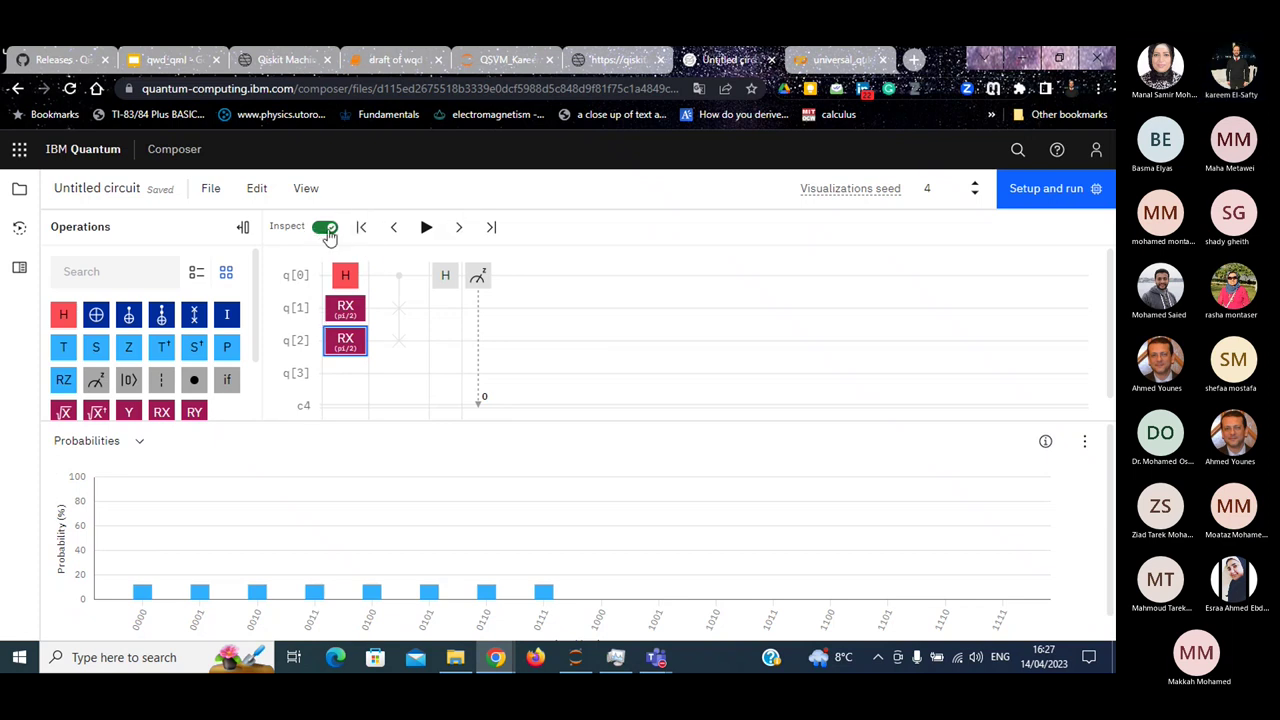
pyautogui.click(325, 228)
pyautogui.click(298, 374)
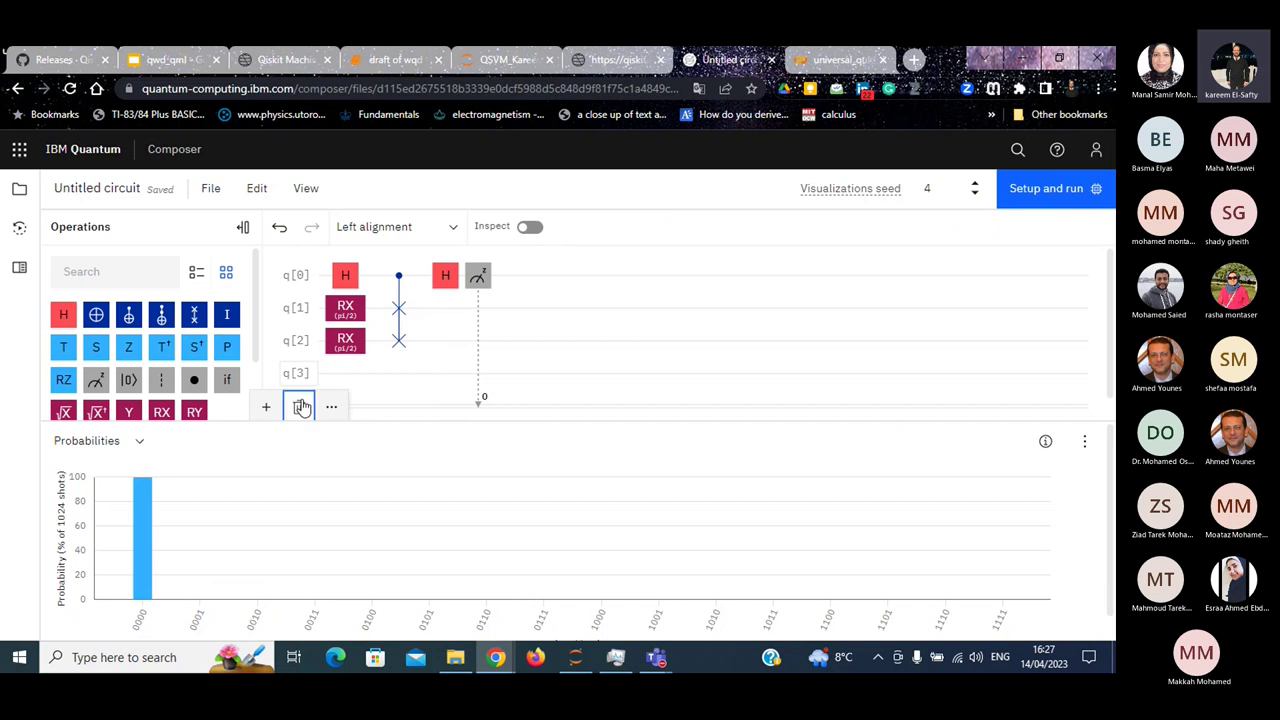
pyautogui.click(298, 406)
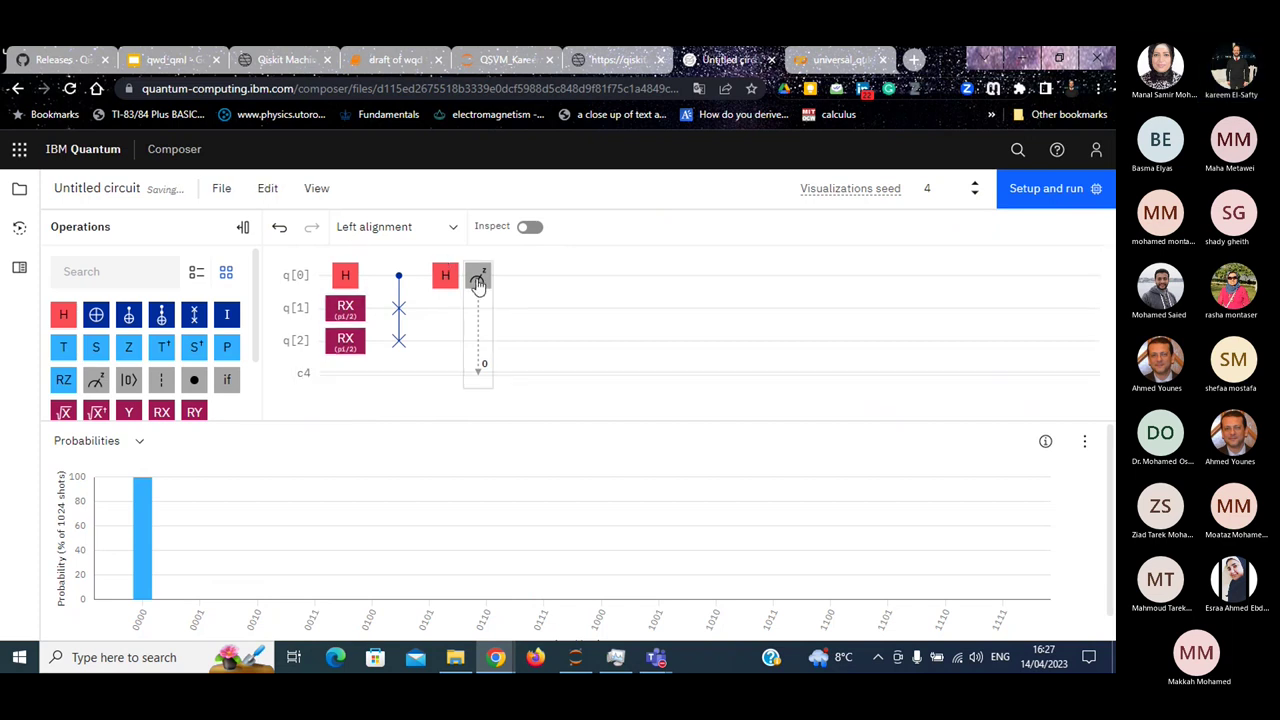
# Turn Inspect mode back on and step forward through the CSWAP and final H gates to the measurement, watching the probabilities
pyautogui.click(527, 228)
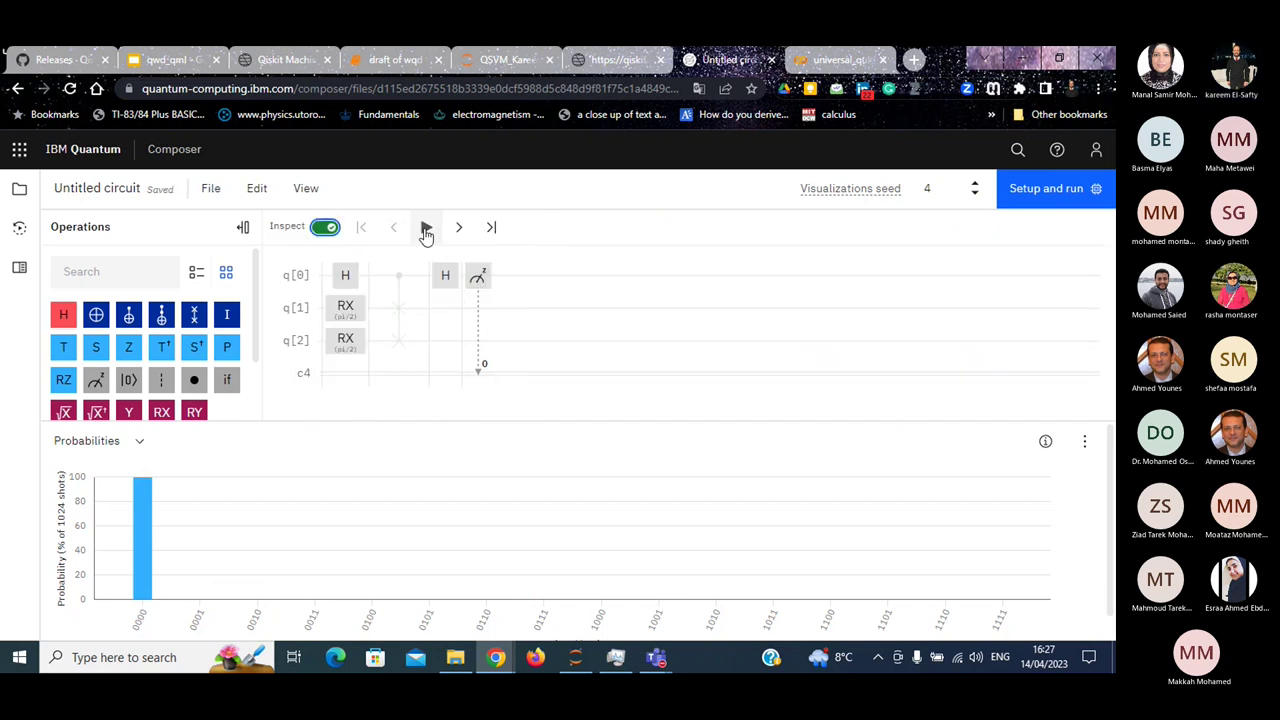
pyautogui.click(455, 228)
pyautogui.click(455, 228)
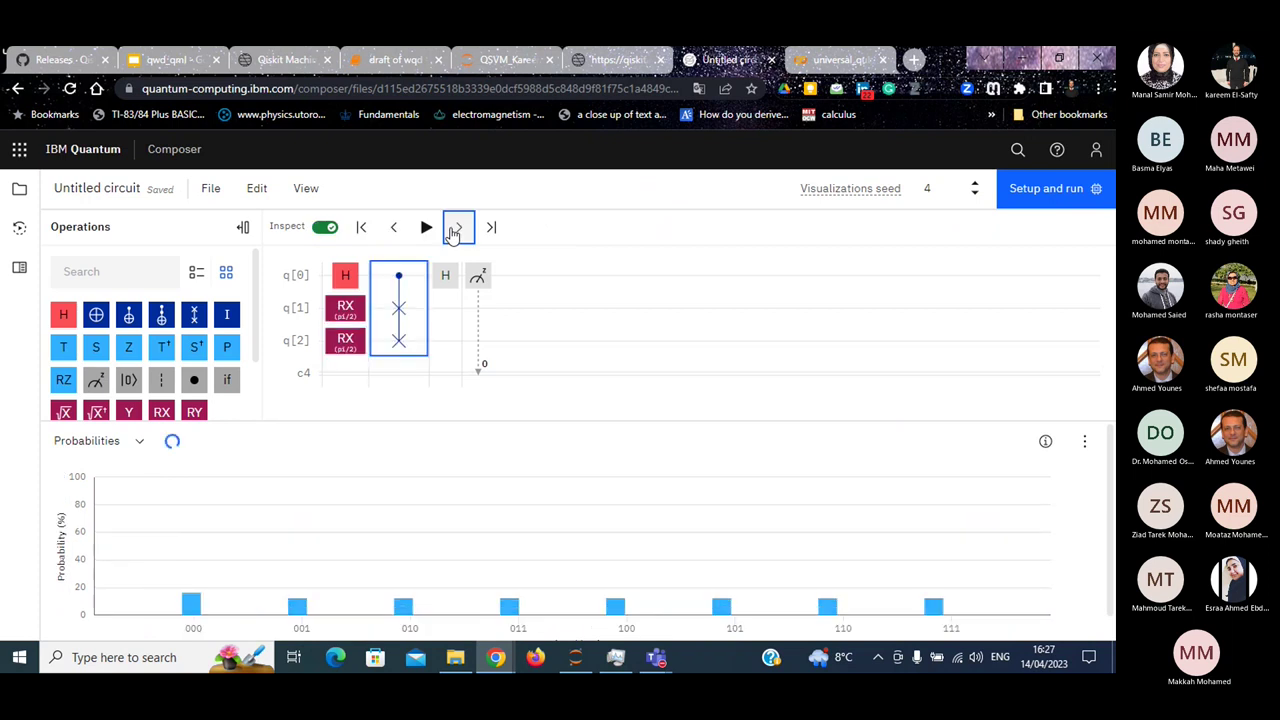
pyautogui.click(455, 228)
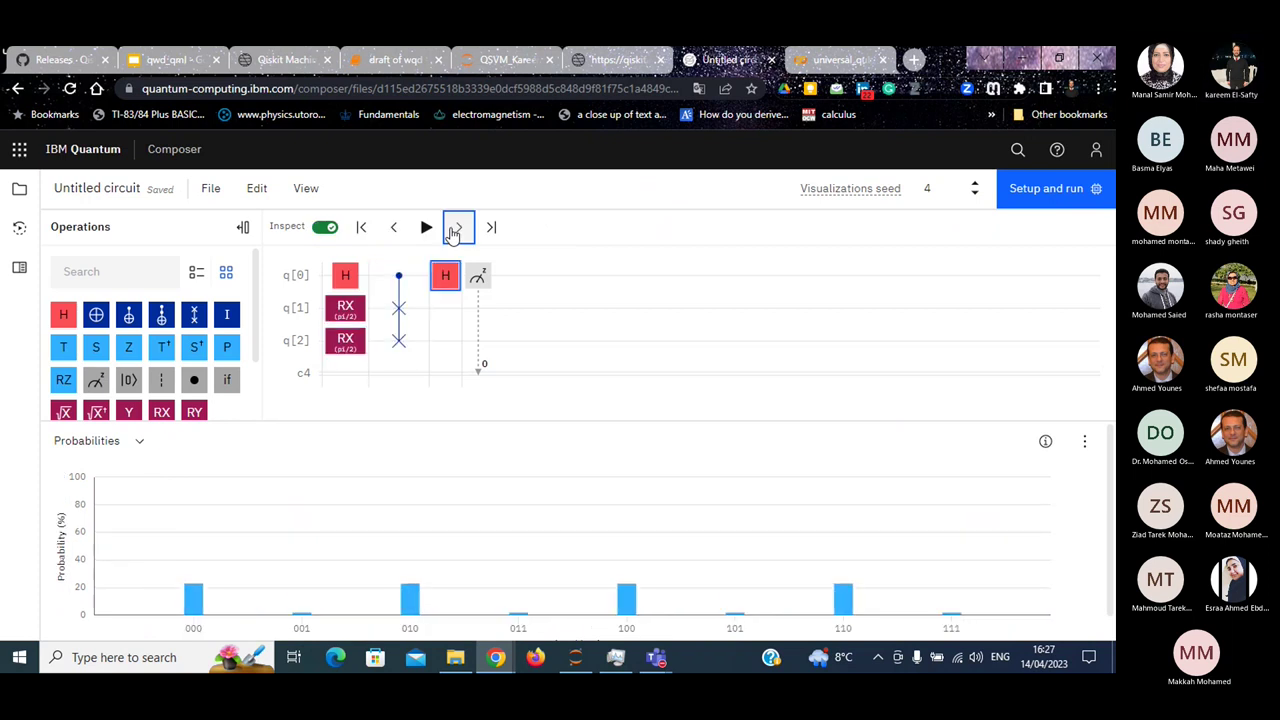
pyautogui.click(455, 229)
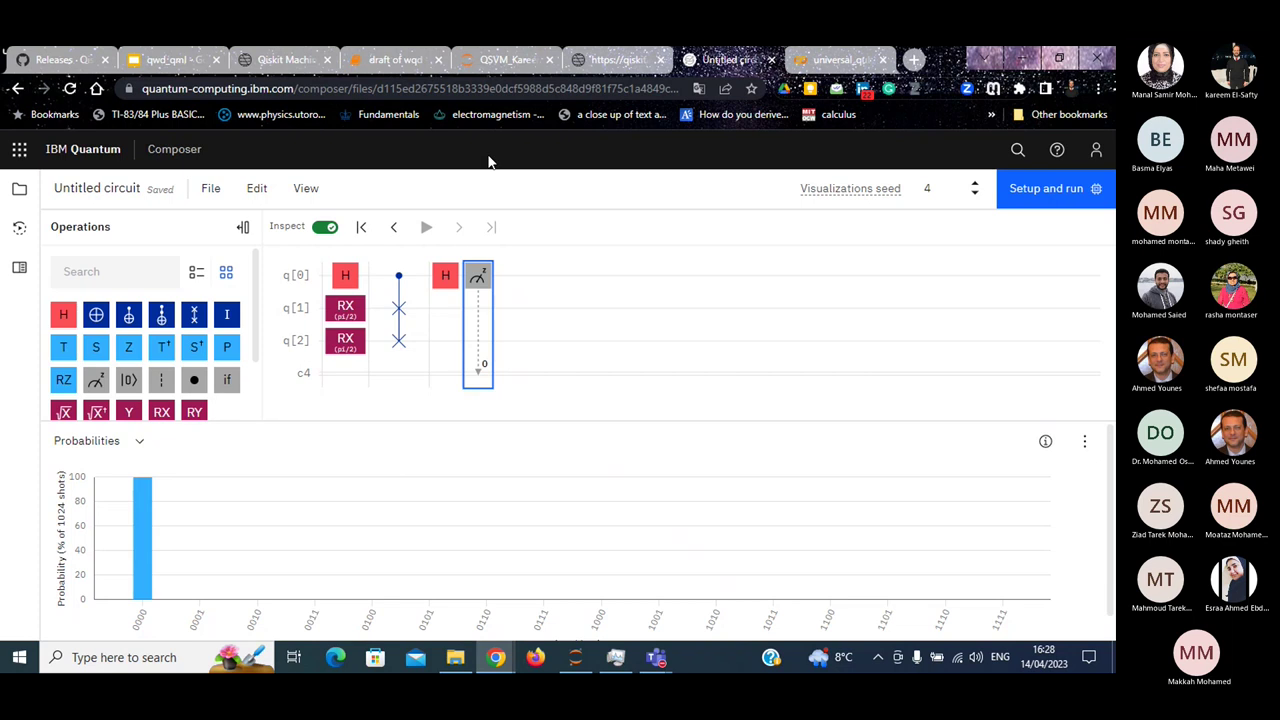
# Switch to the draft of wqd Jupyter notebook and examine the Optuna study code and its trial output
pyautogui.click(396, 60)
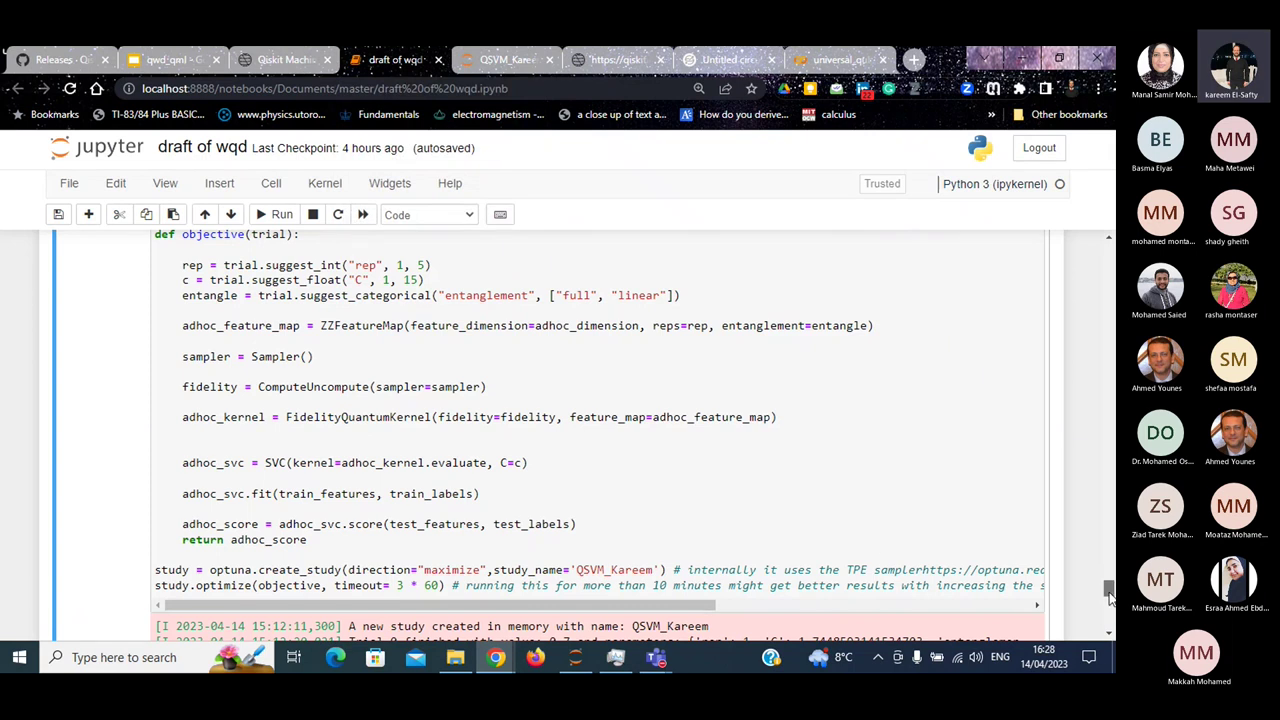
pyautogui.scroll(-3, 801, 615)
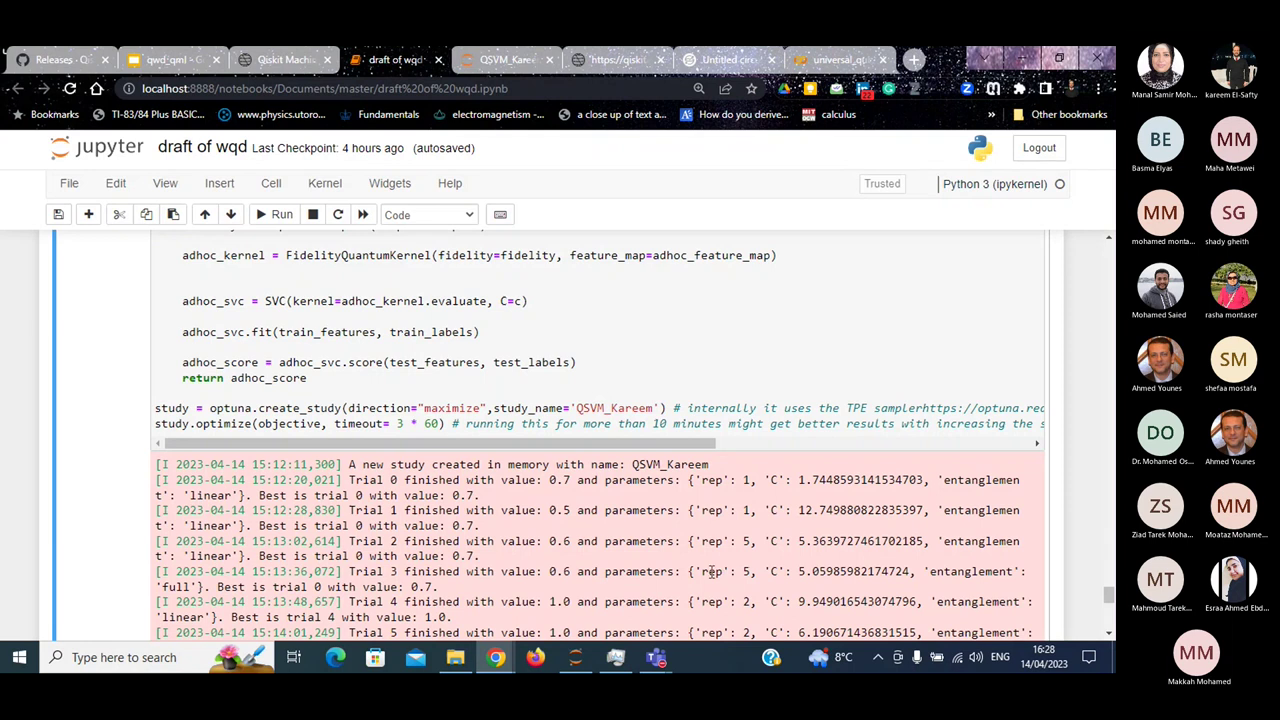
# Check the World Quantum Day in Egypt meeting window in Teams, then return to the browser
pyautogui.moveTo(656, 657)
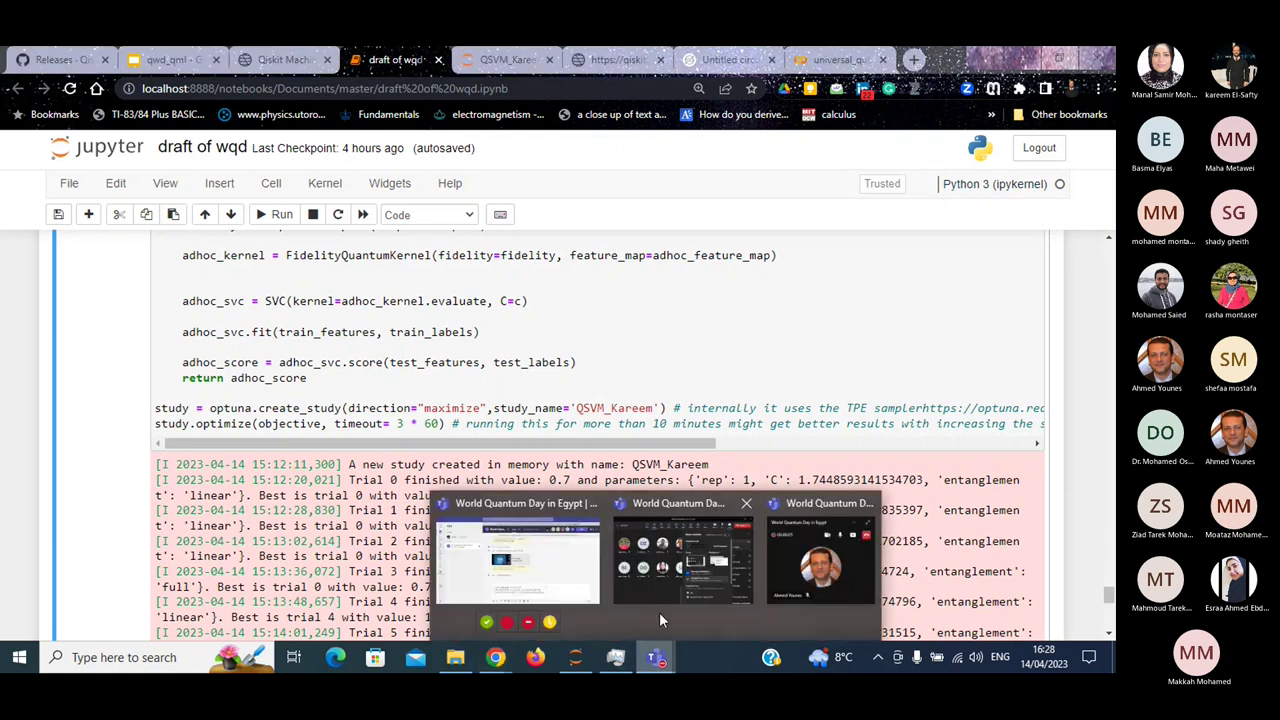
pyautogui.click(680, 560)
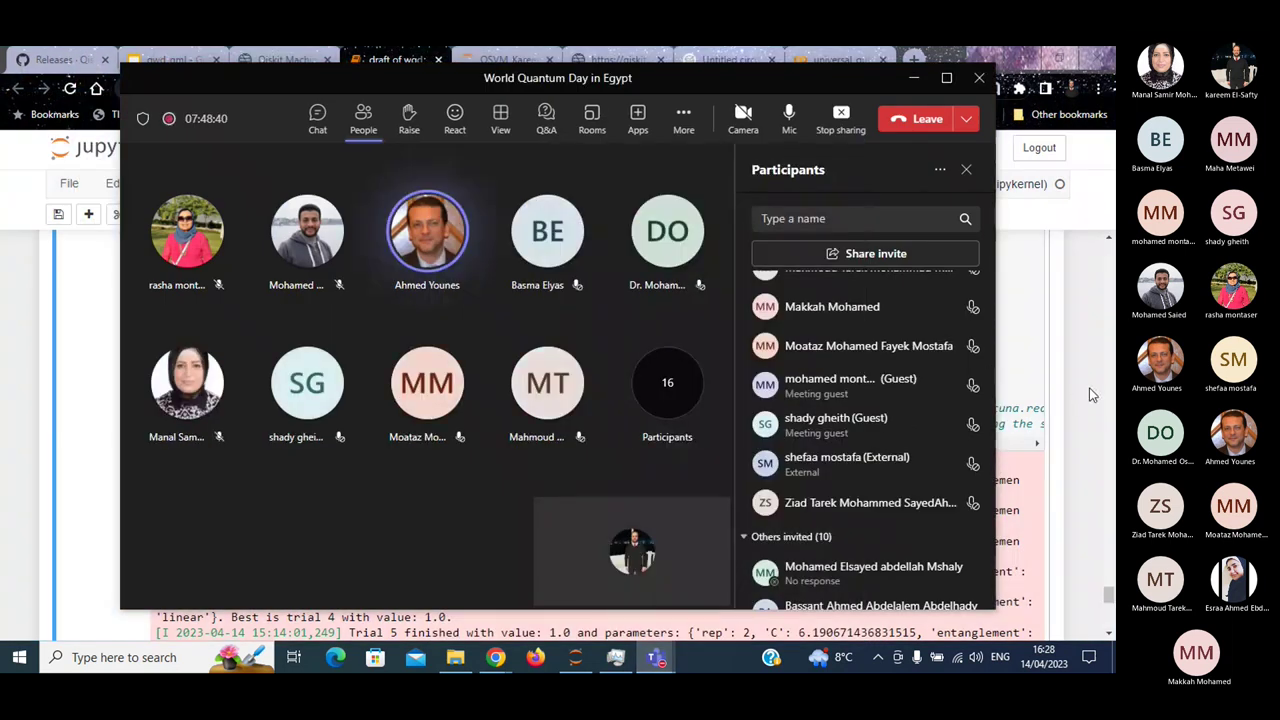
pyautogui.click(1081, 386)
# Switch to the qwd_qml presentation in Google Slides, start the slideshow from slide 13 and advance to slide 14
pyautogui.click(180, 60)
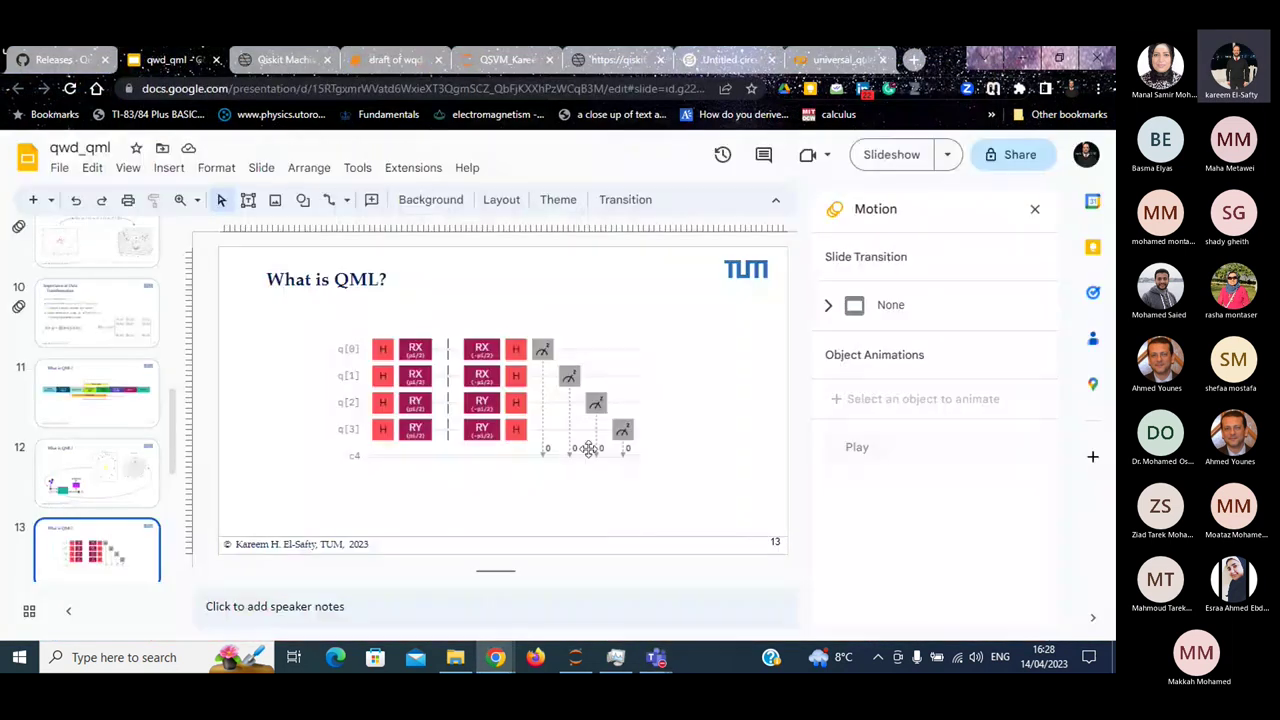
pyautogui.click(891, 154)
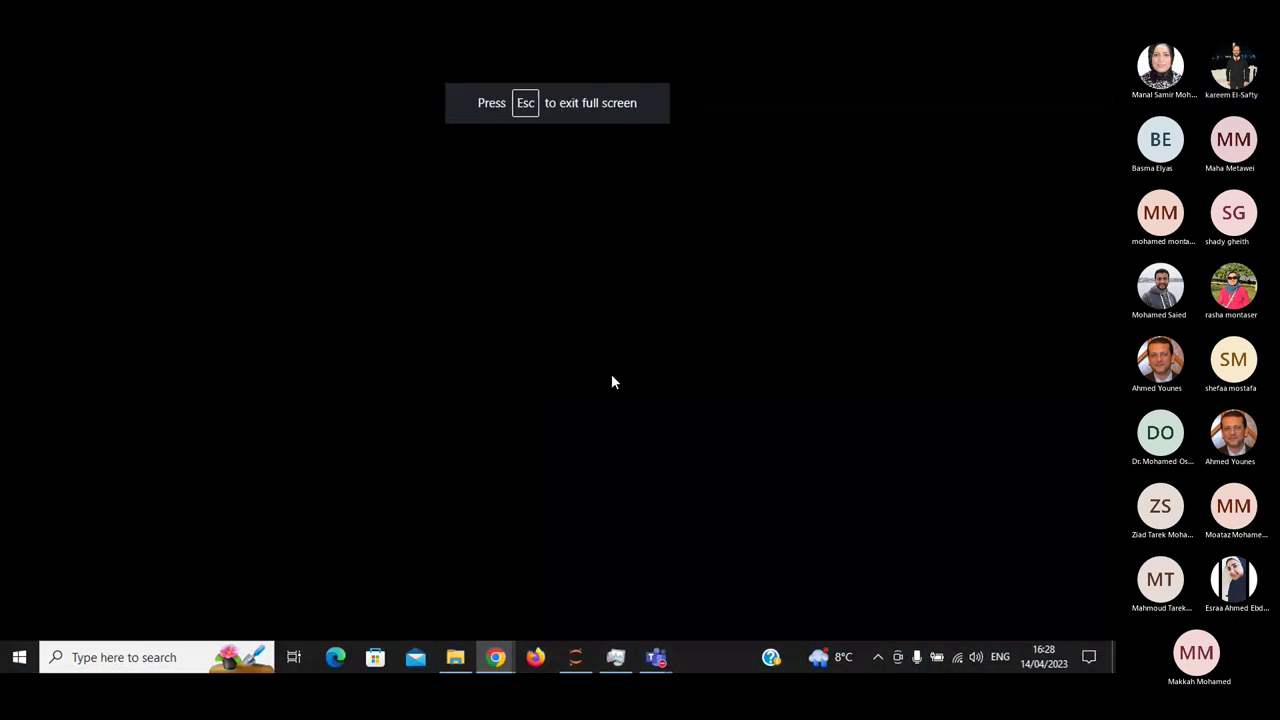
pyautogui.press('Right')
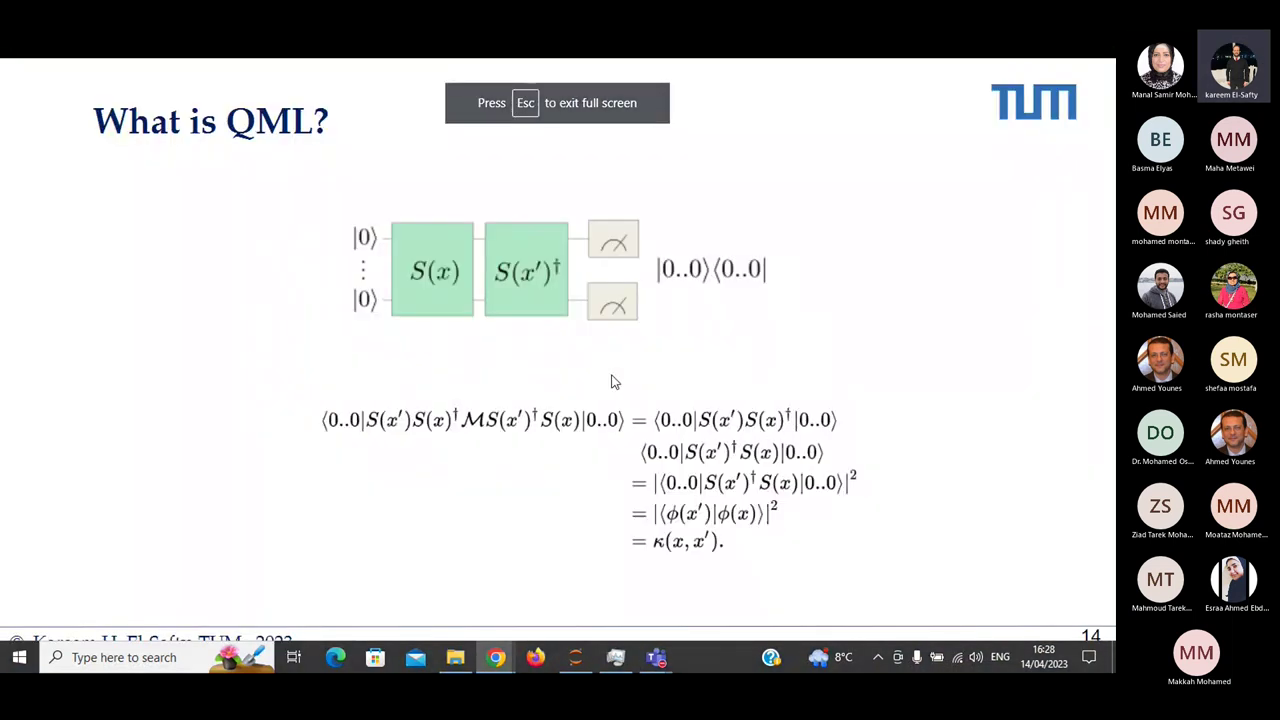